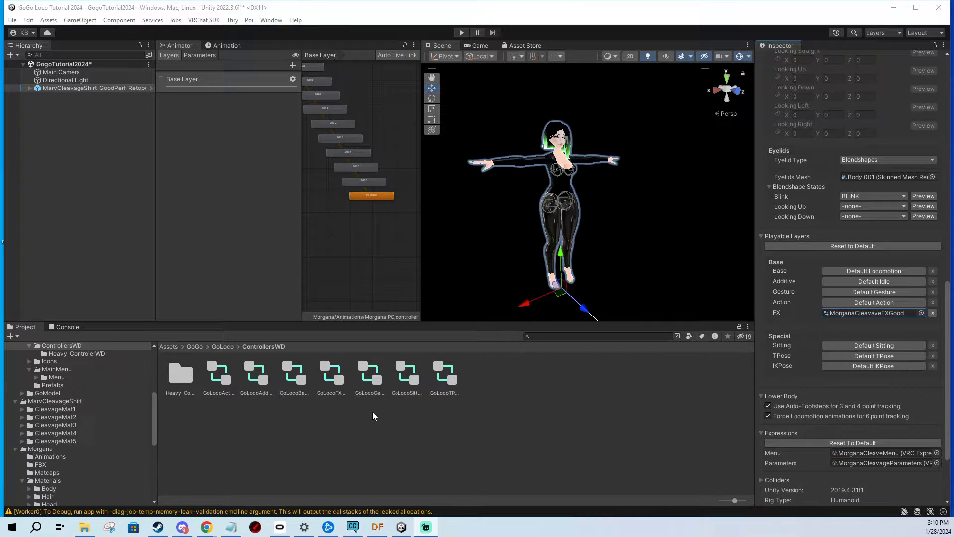
Step: Deselect the avatar and scroll the Project tree up toward the GoGo folder
click(291, 427)
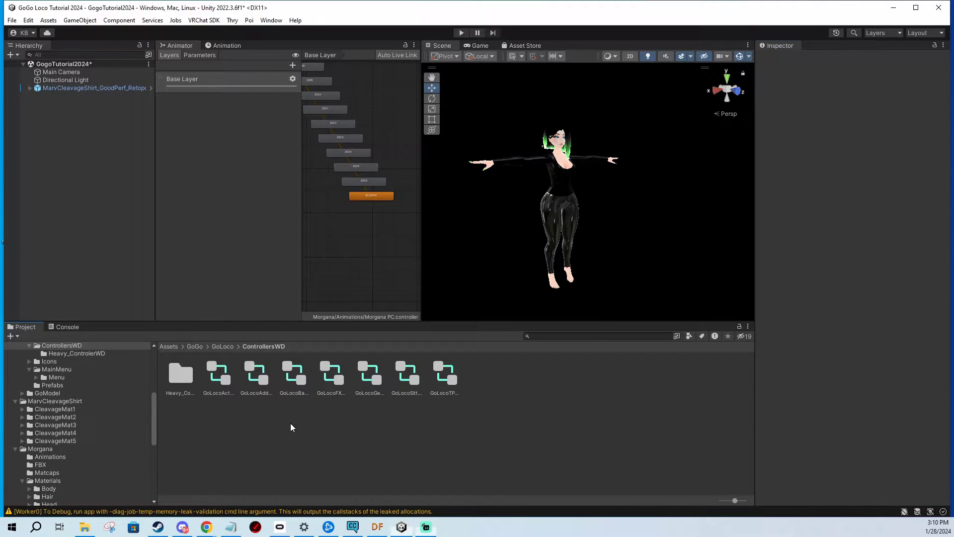
scroll(133, 405, up, 5)
scroll(132, 404, up, 3)
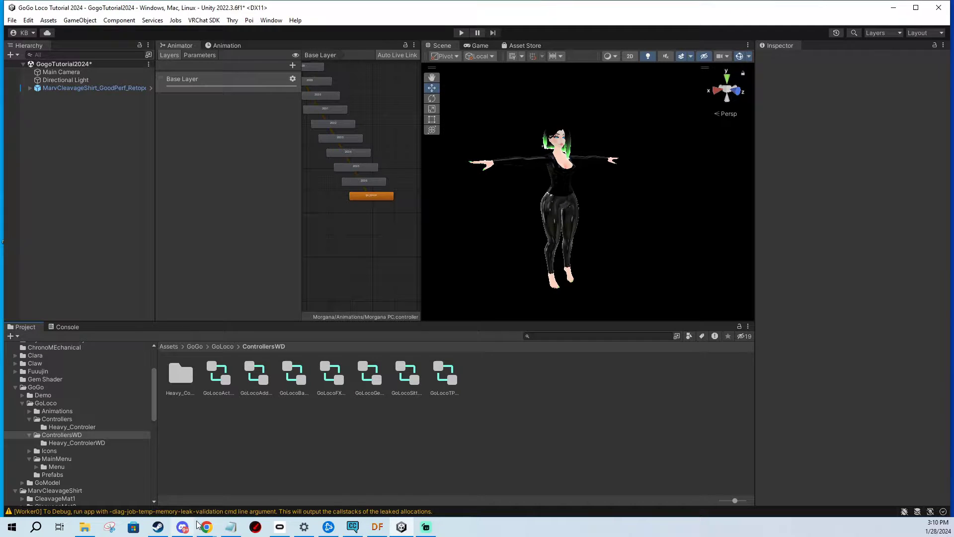
Step: Bring up the GoGo Loco 1.8.3 Gumroad page and confirm the 10 MB product is already purchased
mouse_move(206, 526)
click(269, 477)
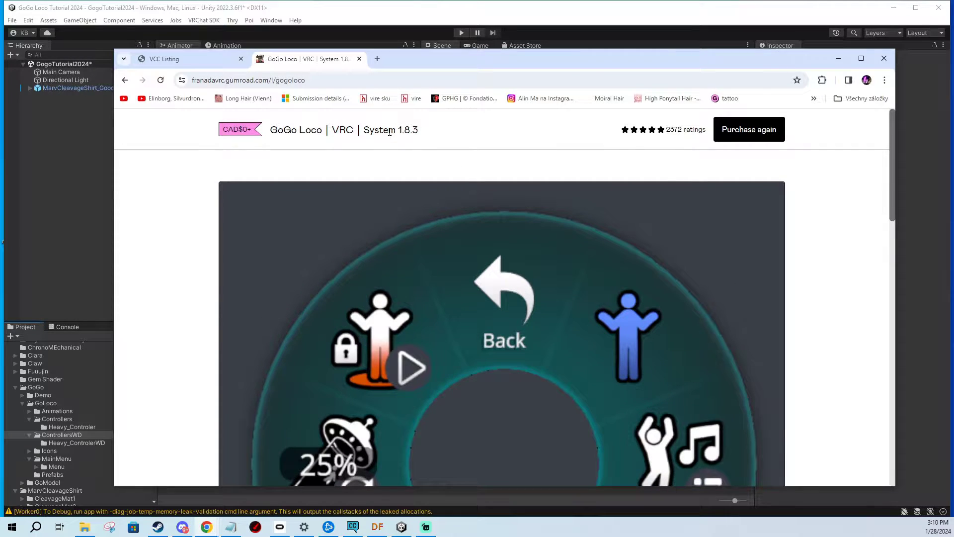
scroll(440, 222, down, 5)
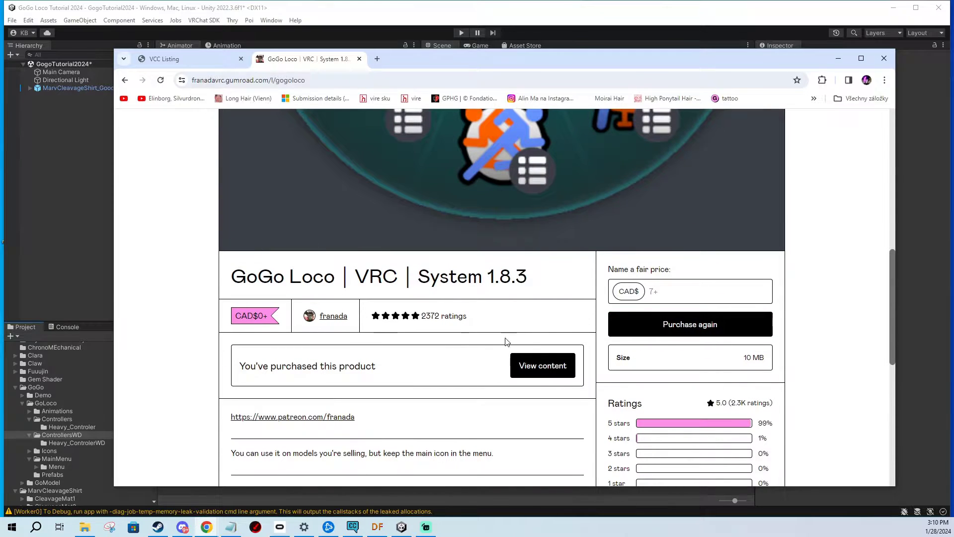
click(836, 58)
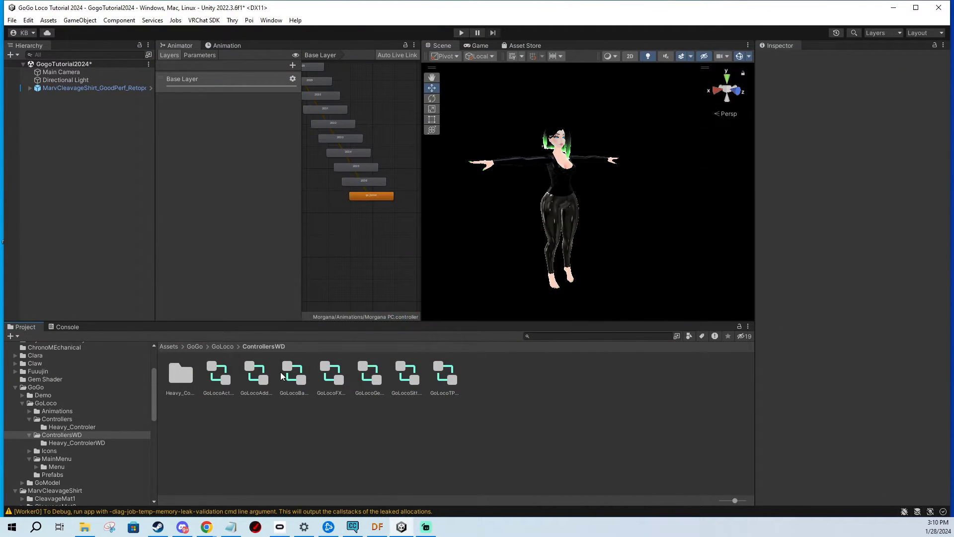
click(85, 527)
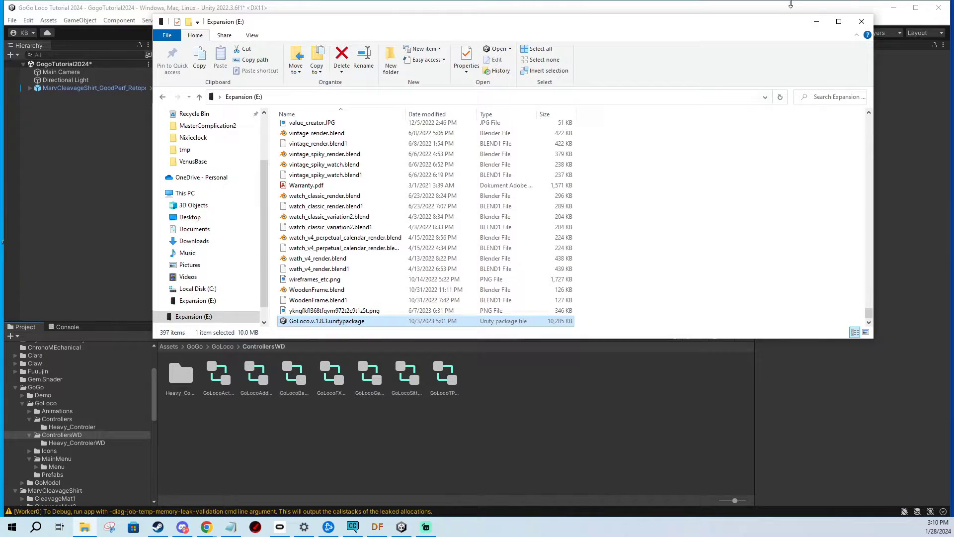
click(816, 22)
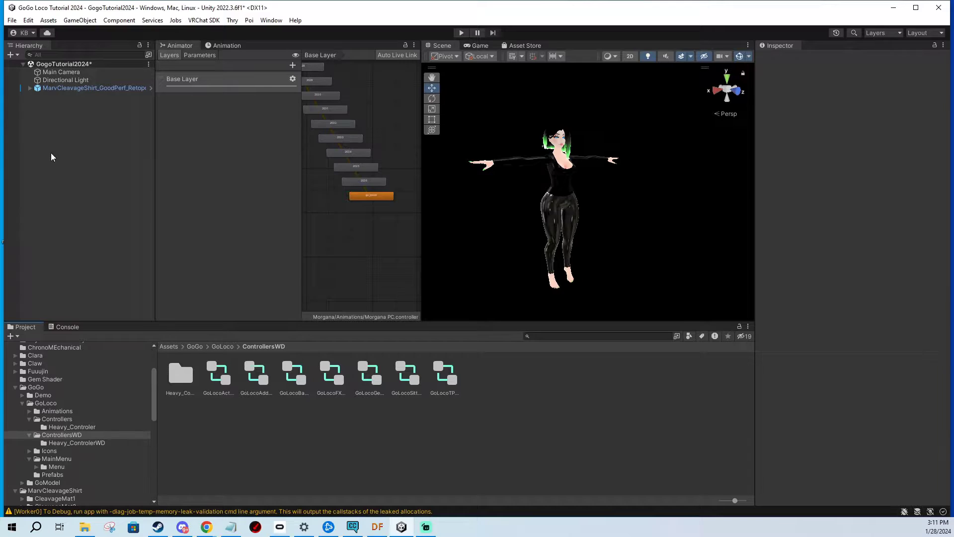
Step: Select the avatar and switch its Base, Additive, Gesture and Action playable layers to custom slots
click(56, 88)
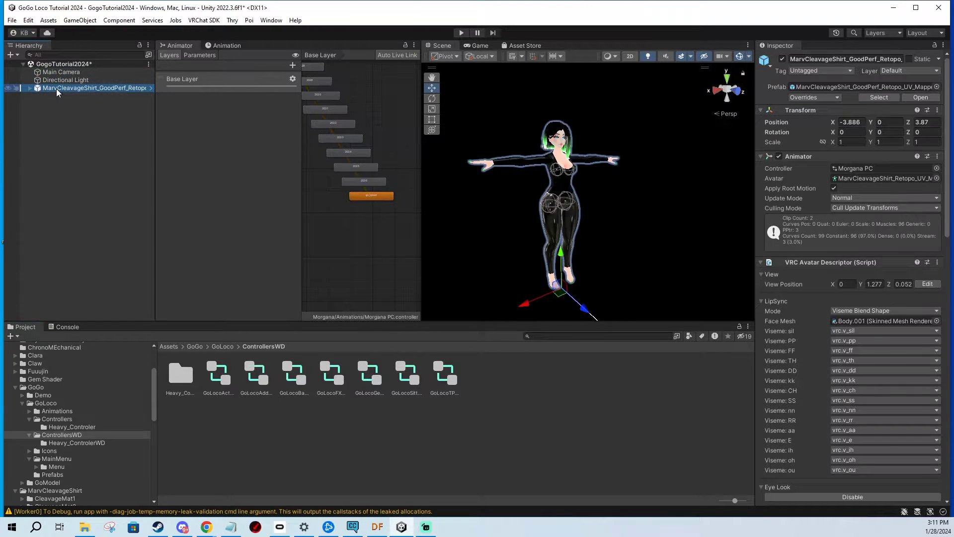
scroll(862, 282, down, 5)
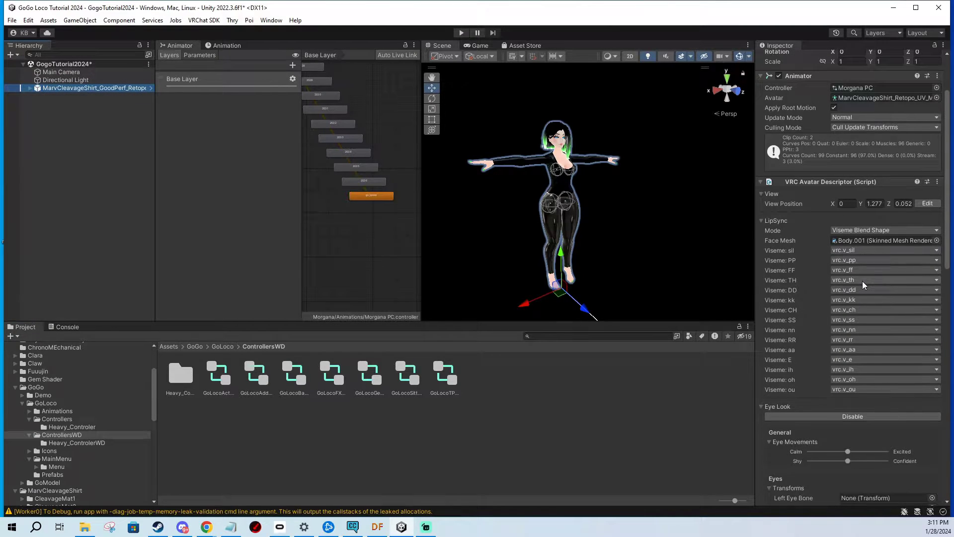
scroll(839, 211, down, 11)
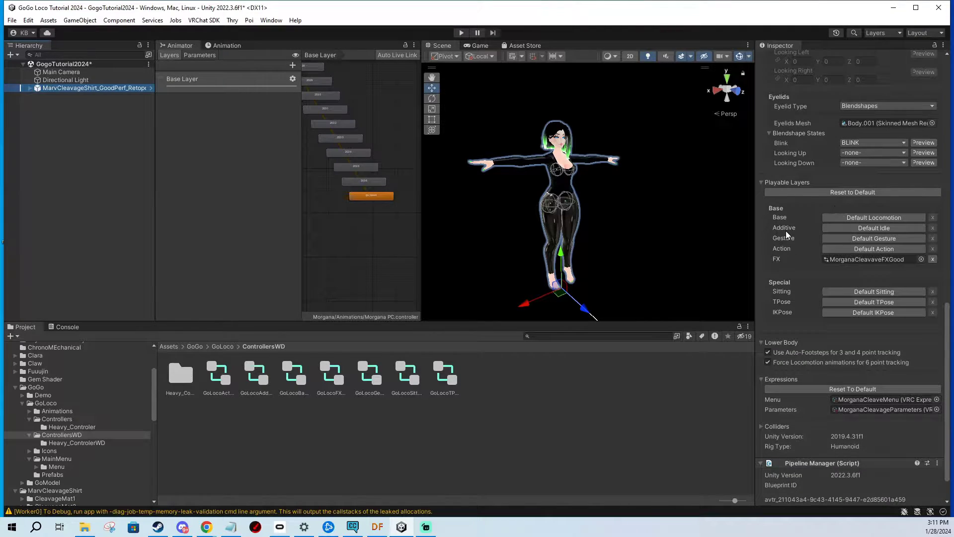
click(870, 217)
click(870, 225)
click(871, 237)
click(870, 247)
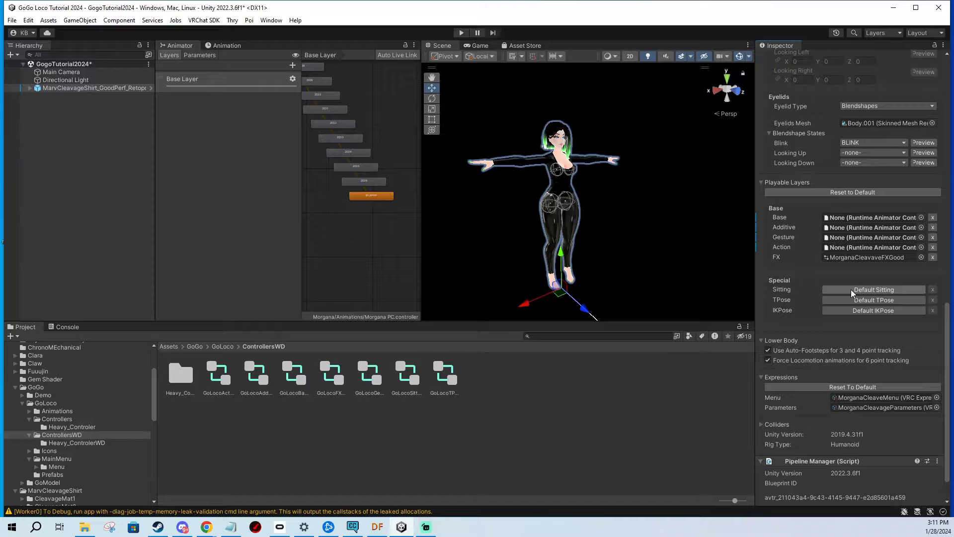
Step: Make the Sitting layer an empty custom slot and clear the TPose controller back to default
click(851, 289)
click(876, 298)
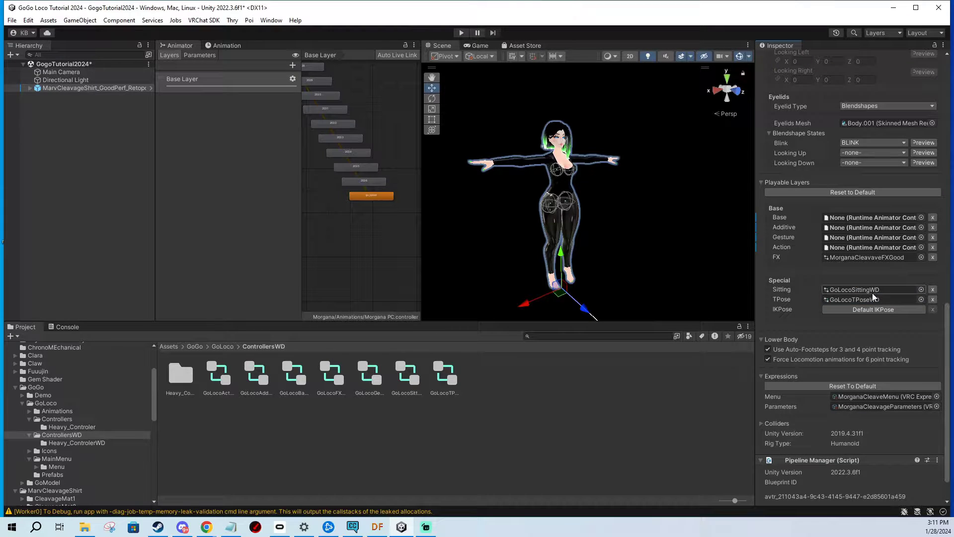
click(864, 294)
click(855, 300)
key(Delete)
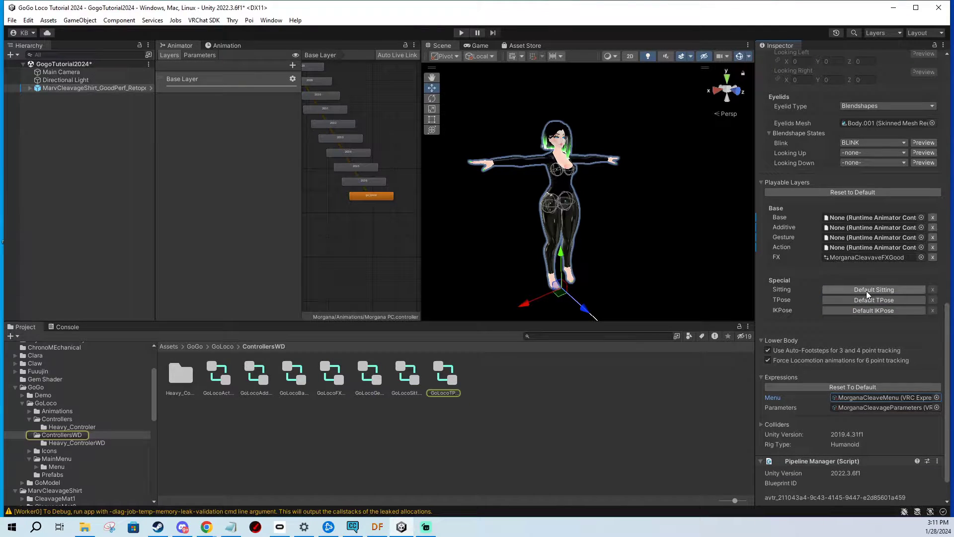
click(861, 292)
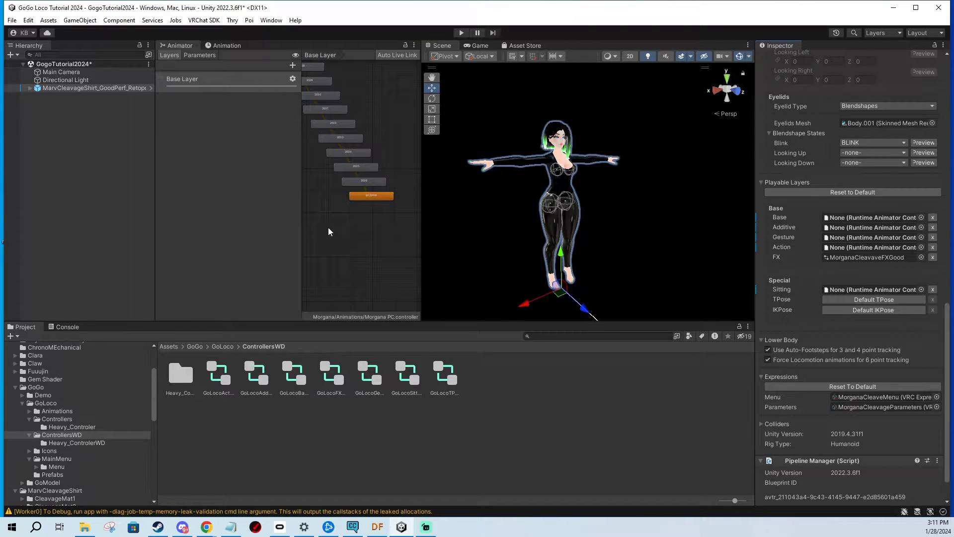
Step: Check the Minute3 and 3chrono_second_stop states in MorganaCleavaveFXGood's Chronograph Seconds layer, then reselect the avatar
double_click(853, 257)
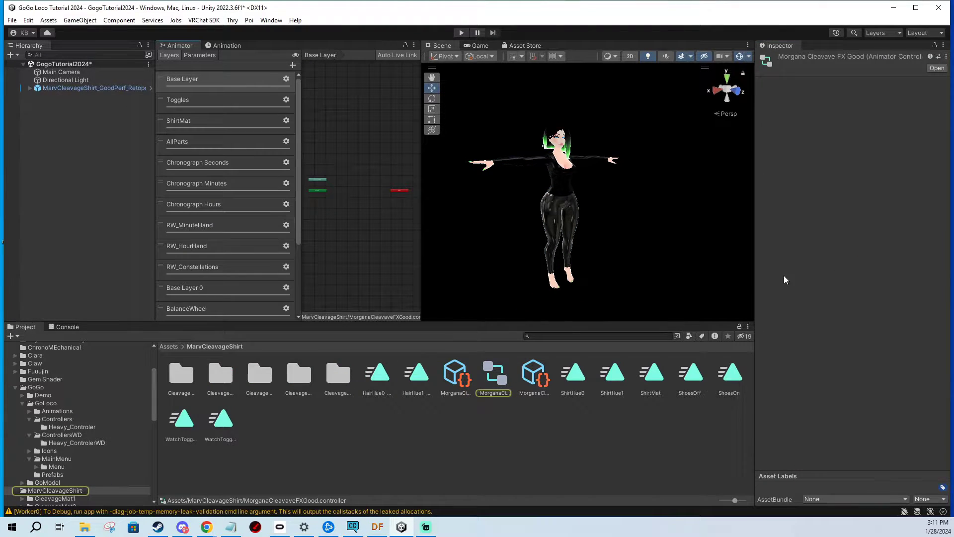
click(200, 162)
click(367, 178)
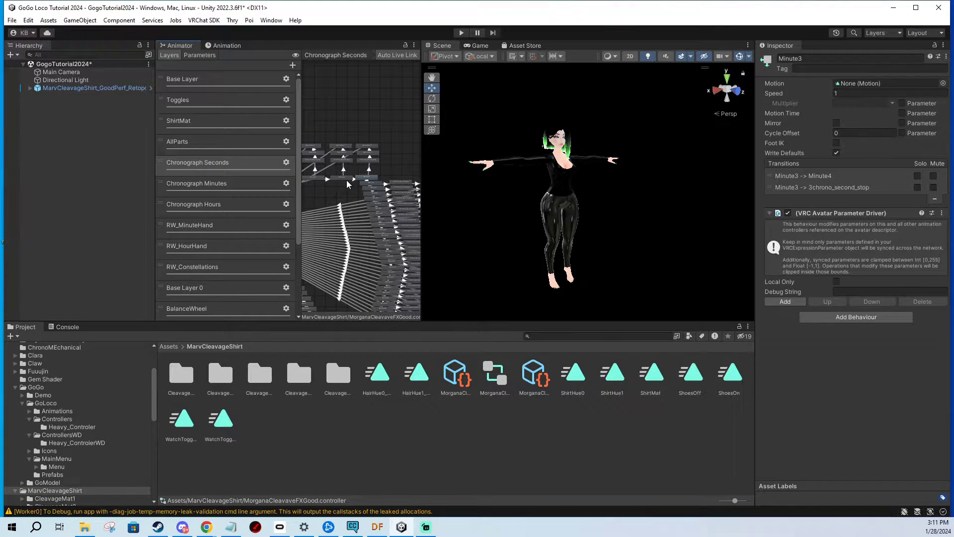
click(347, 184)
click(368, 162)
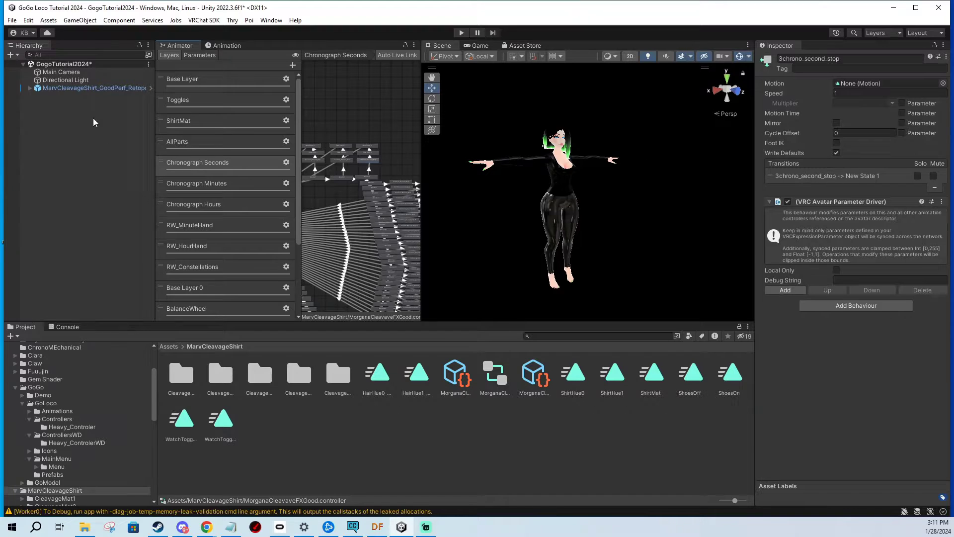
click(84, 88)
Step: Assign GoLocoBaseWD, GoLocoAdditiveWD, GoLocoActionWD and GoLocoGestureWD to their matching playable layers
scroll(847, 250, down, 5)
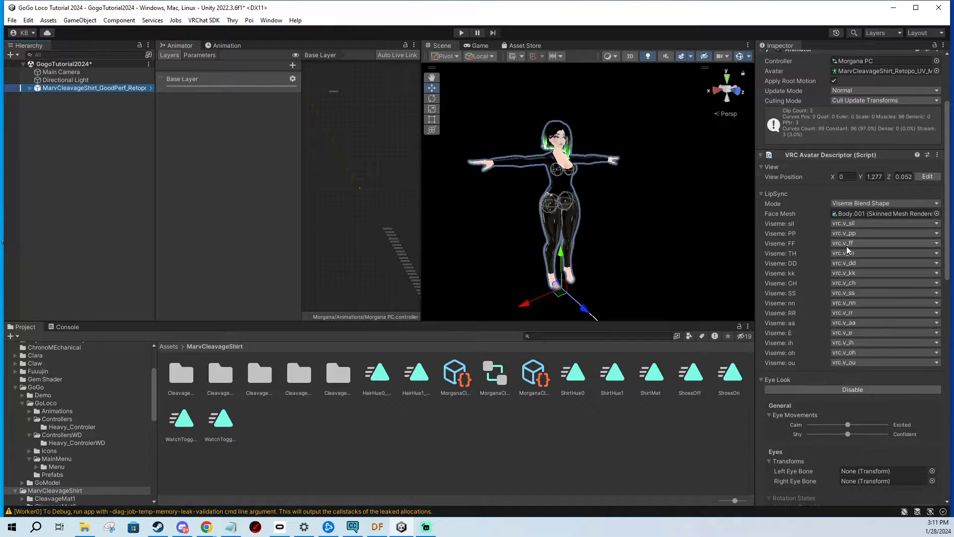
scroll(848, 250, down, 10)
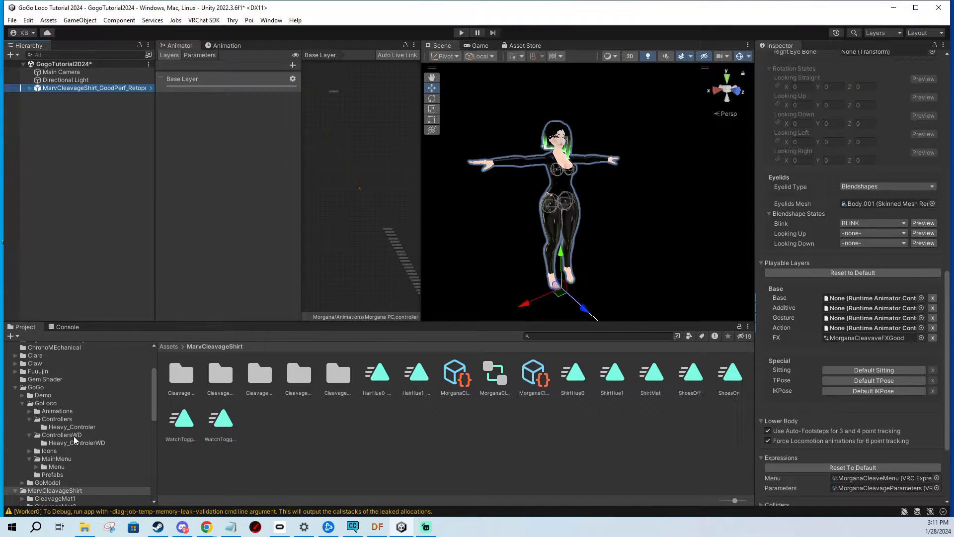
click(72, 436)
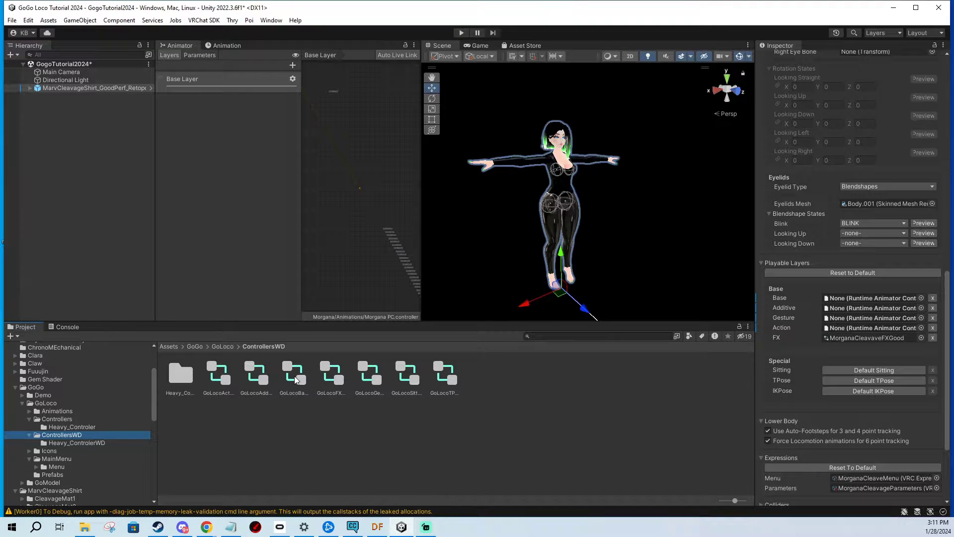
drag(295, 375, 838, 299)
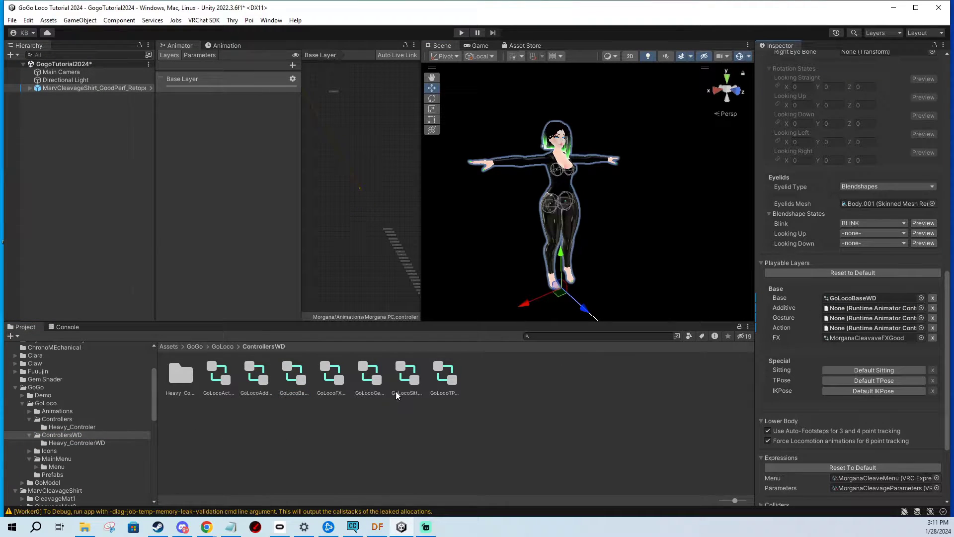
drag(255, 380, 848, 310)
drag(222, 389, 839, 330)
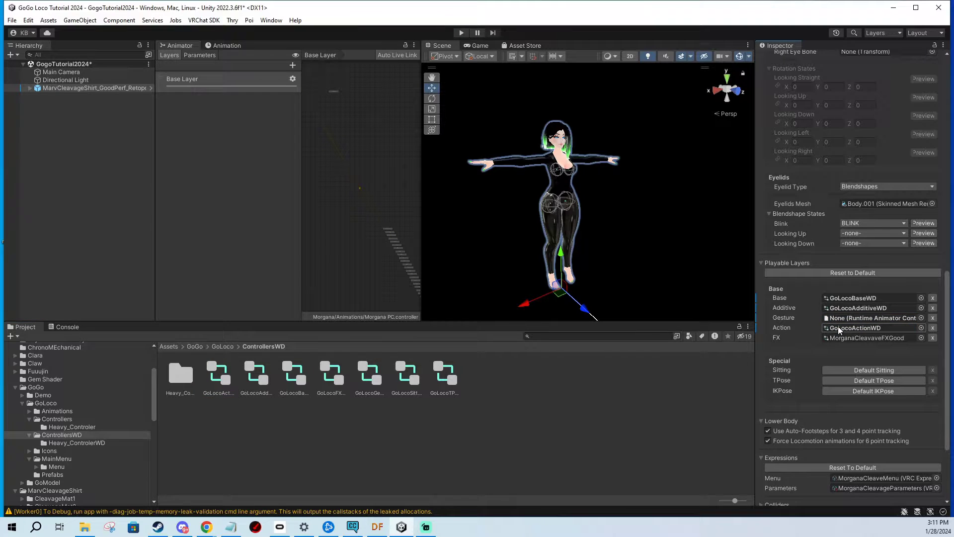
drag(369, 374, 848, 318)
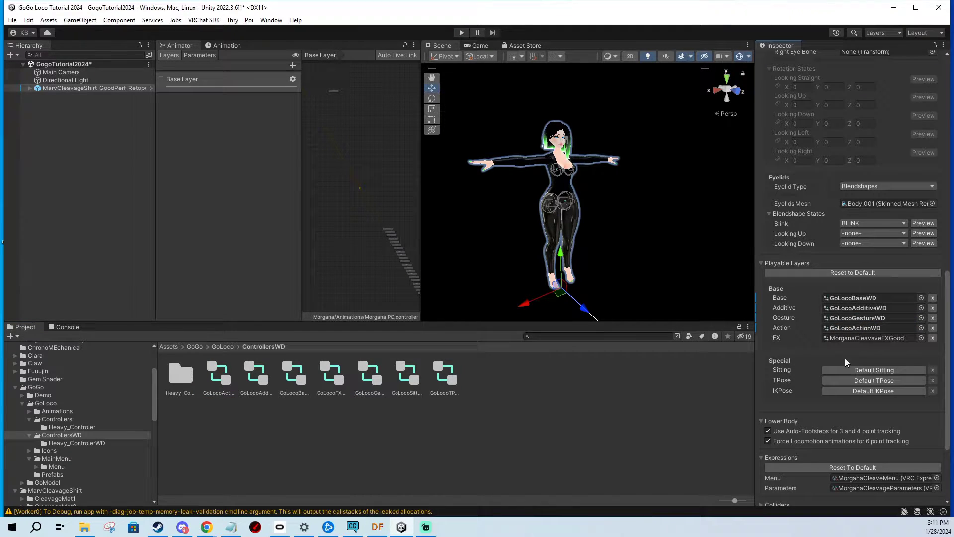
Step: Assign GoLocoSittingWD to the Sitting layer and GoLocoTPoseWD to the TPose layer
click(847, 369)
drag(408, 392, 855, 371)
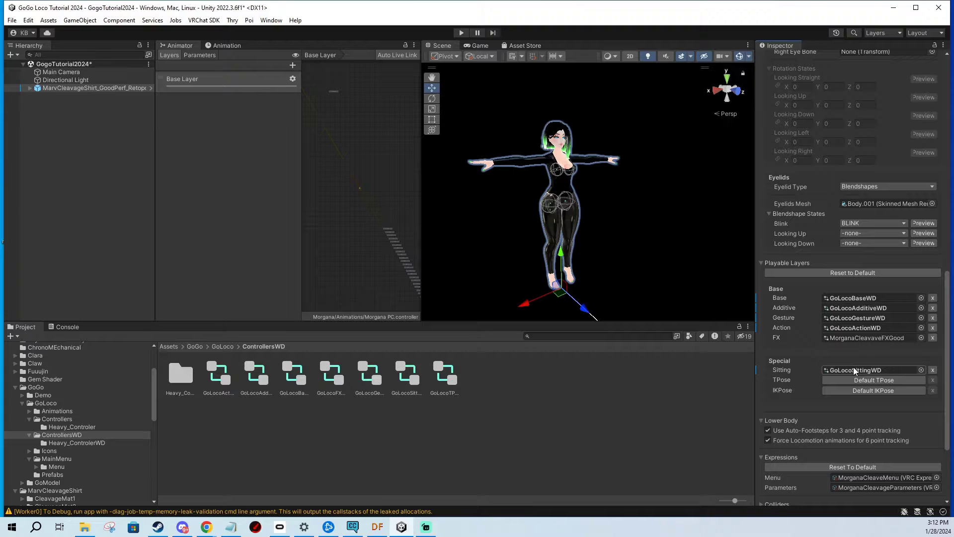
click(854, 379)
drag(444, 382, 852, 382)
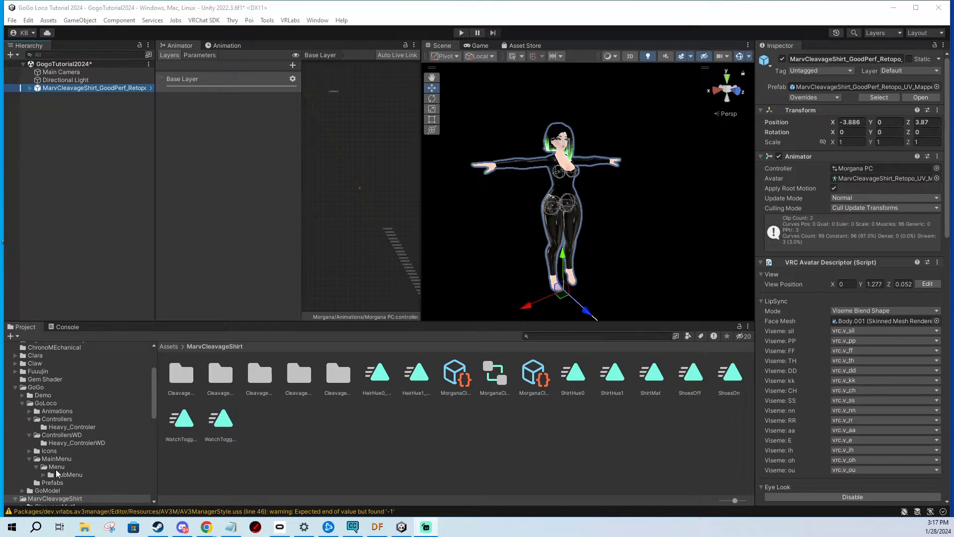
Step: Review the ControllersWD folder and the Playable Layers showing GoLoco WD controllers alongside MorganaCleavaveFXGood FX
click(57, 436)
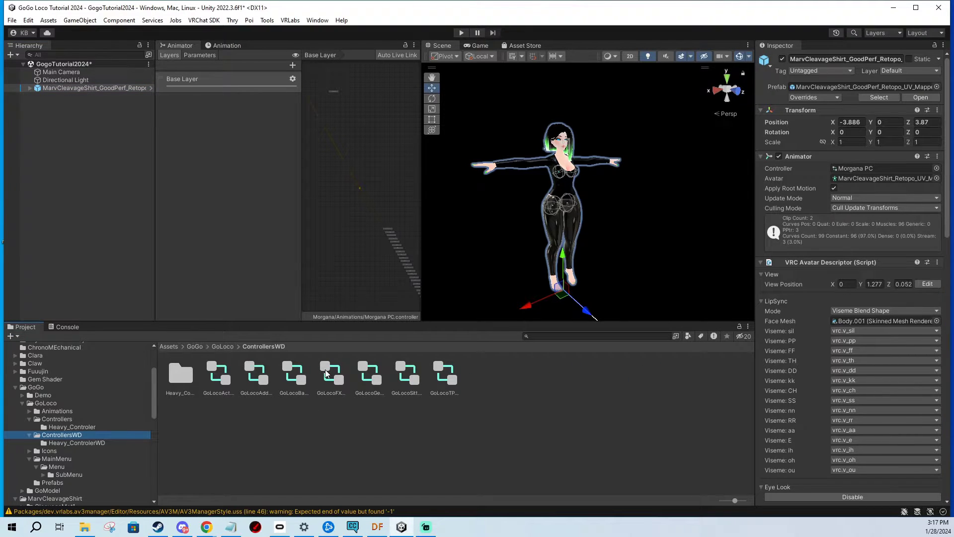
scroll(849, 232, down, 10)
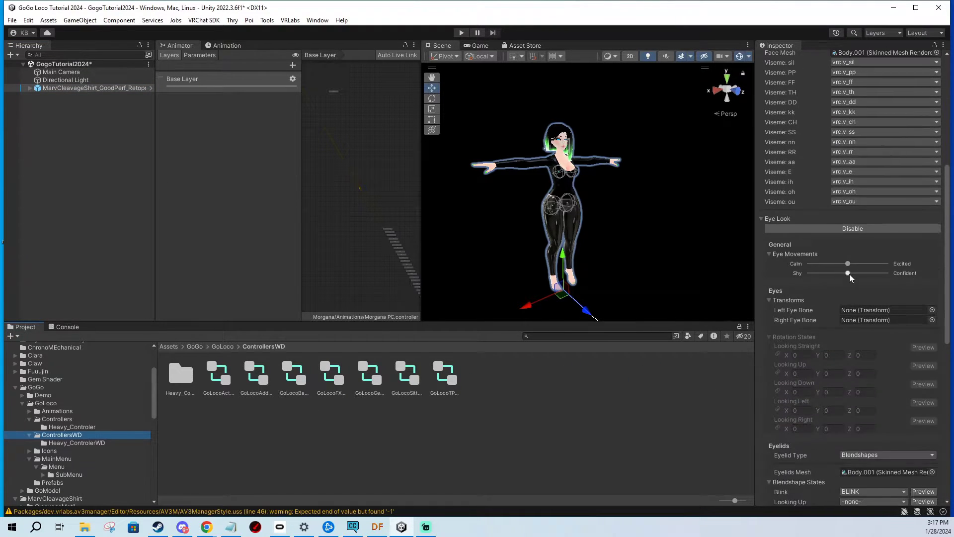
scroll(850, 281, down, 3)
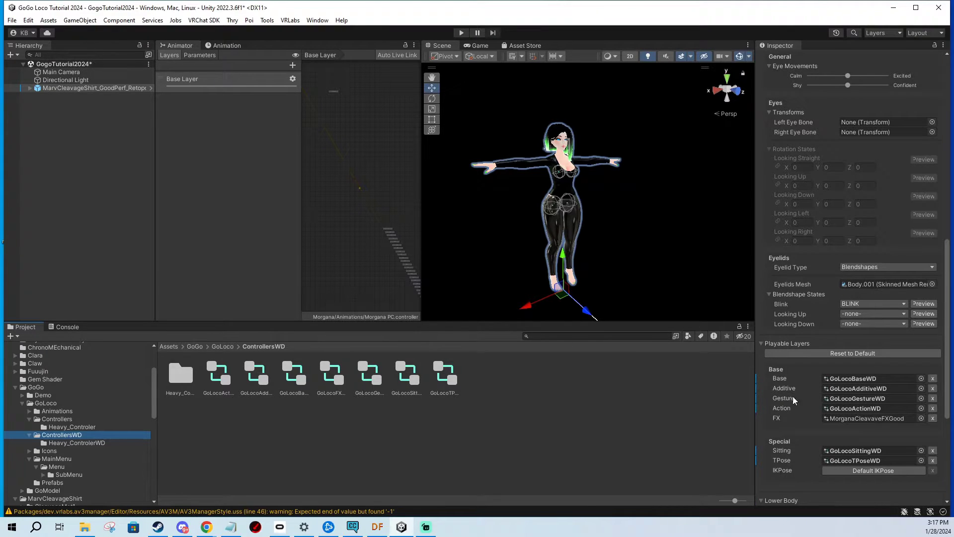
click(290, 20)
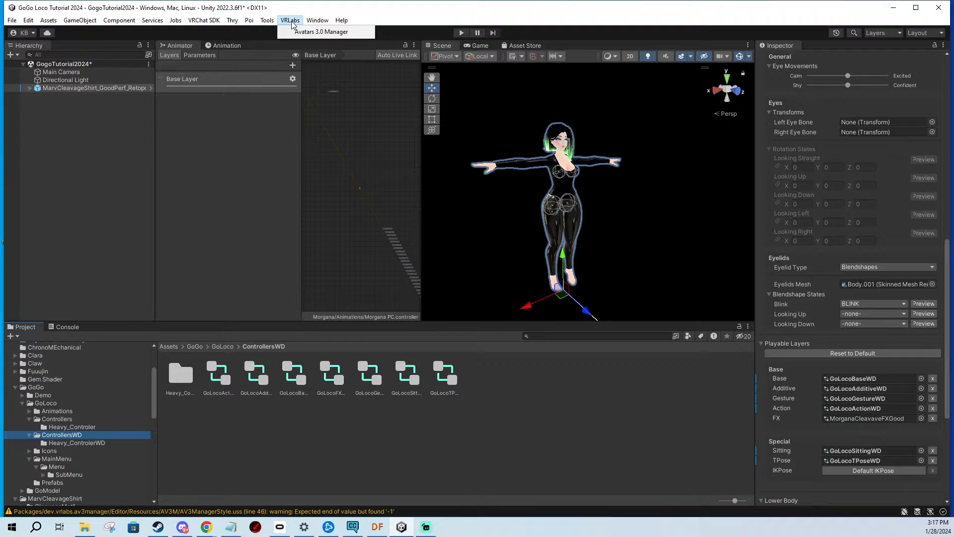
Step: Review the Avatars 3.0 Manager 2.0.27 GitHub release page, then return to Unity's VRLabs menu
mouse_move(206, 526)
click(255, 485)
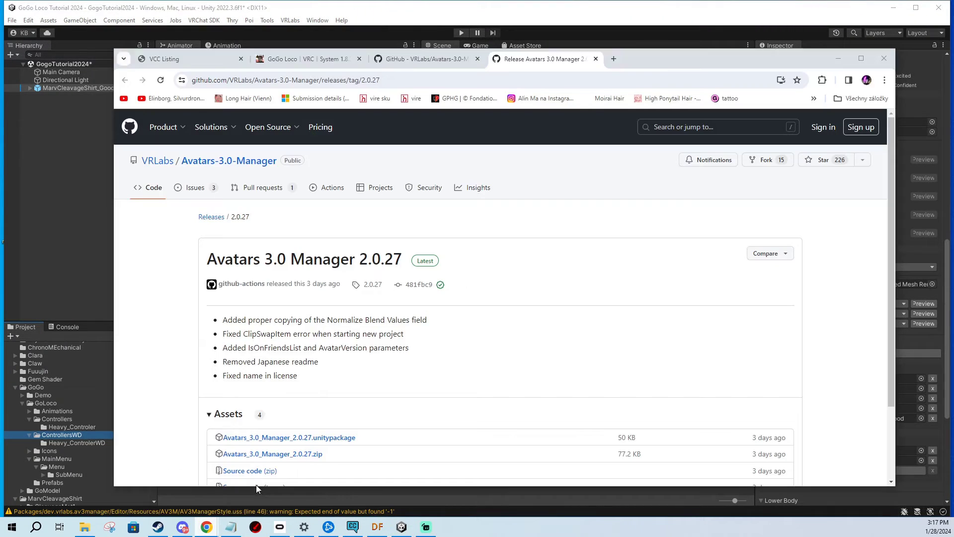
scroll(336, 408, down, 1)
scroll(340, 366, up, 1)
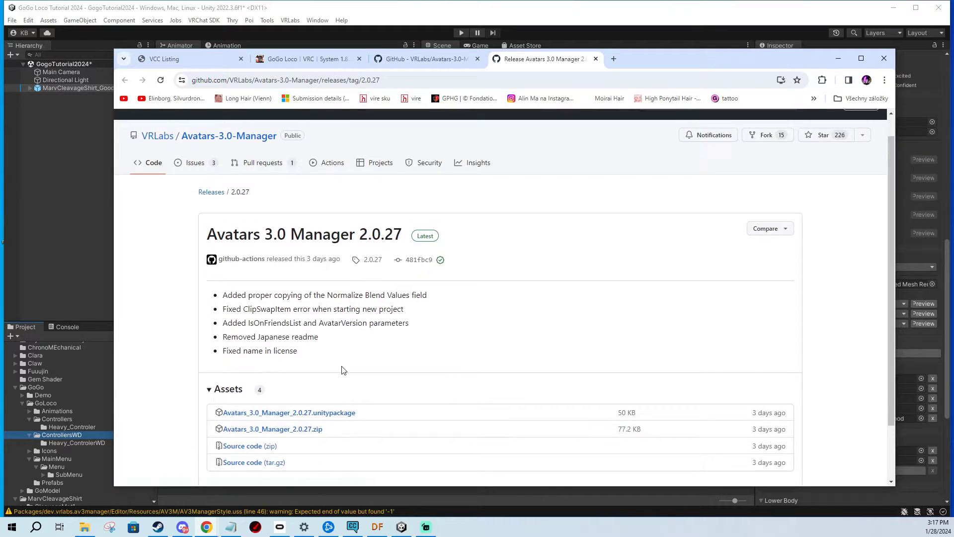
scroll(508, 294, down, 1)
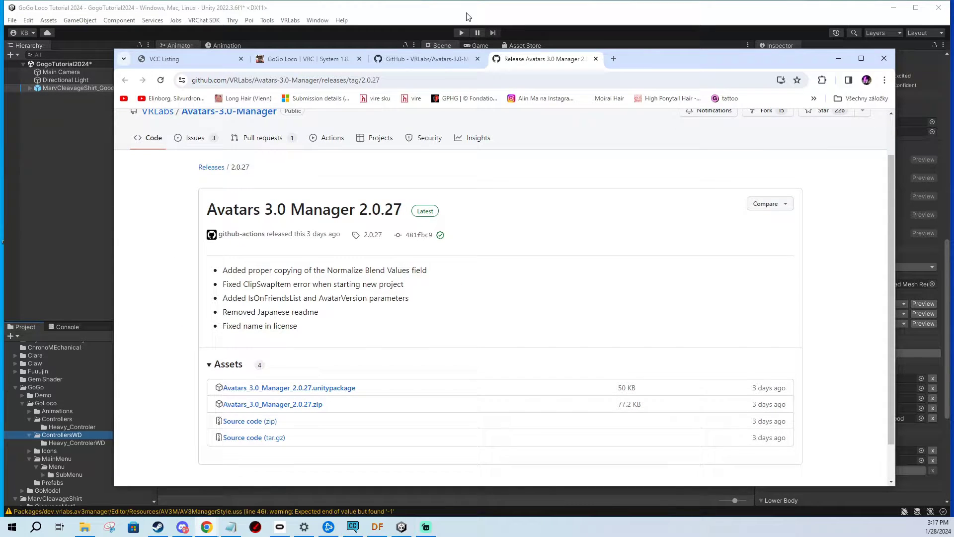
scroll(514, 290, up, 1)
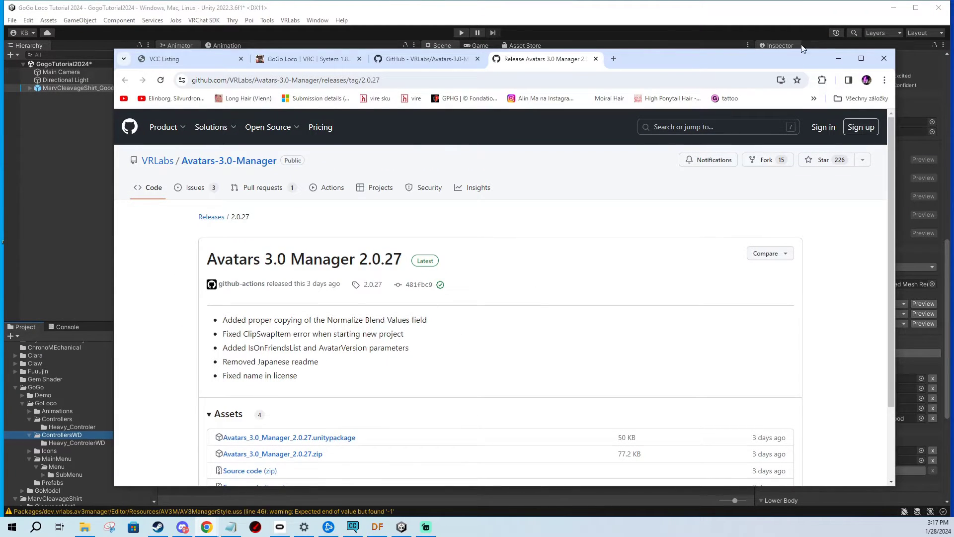
click(838, 59)
click(290, 20)
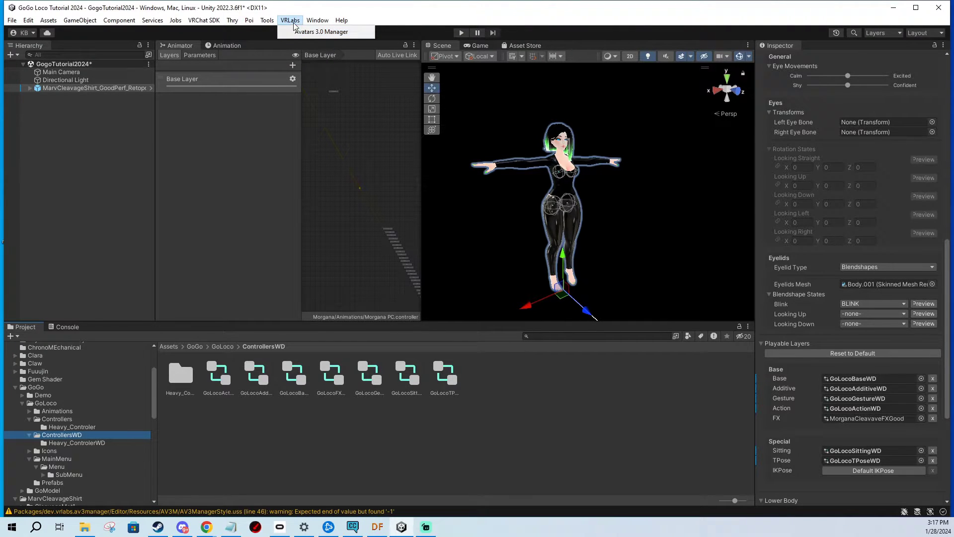
Step: Launch VRLabs Avatars 3.0 Manager, load the avatar into it, and expand its FX parameter list
click(327, 33)
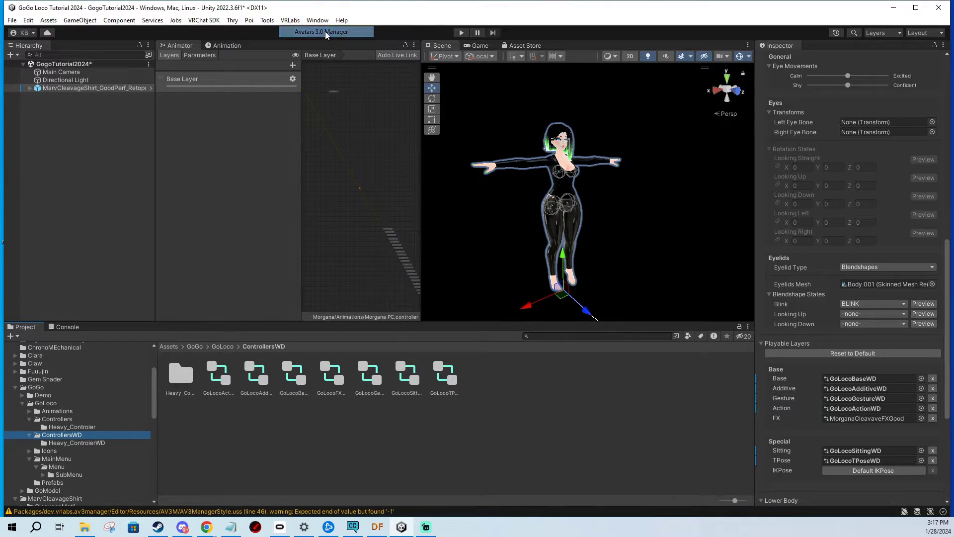
drag(503, 77, 409, 136)
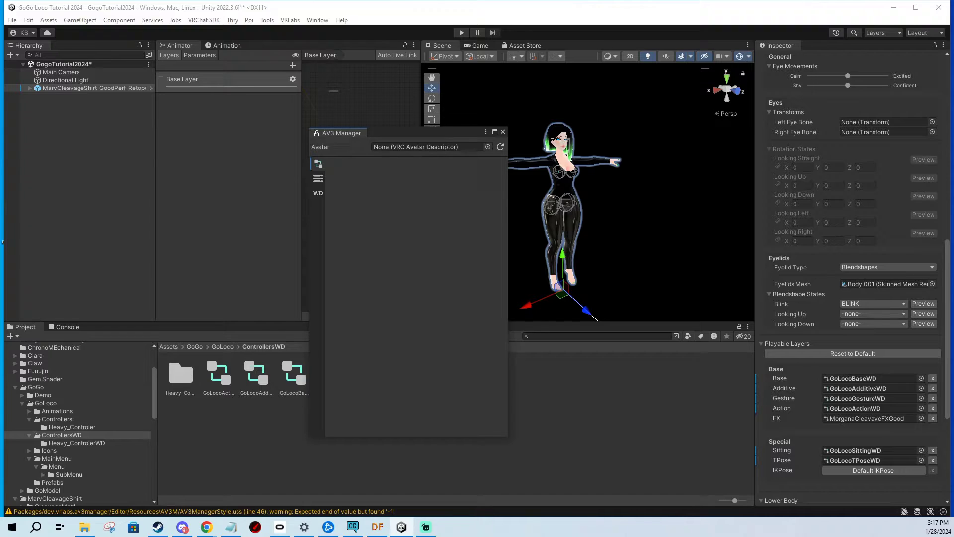
click(68, 90)
drag(68, 91, 407, 126)
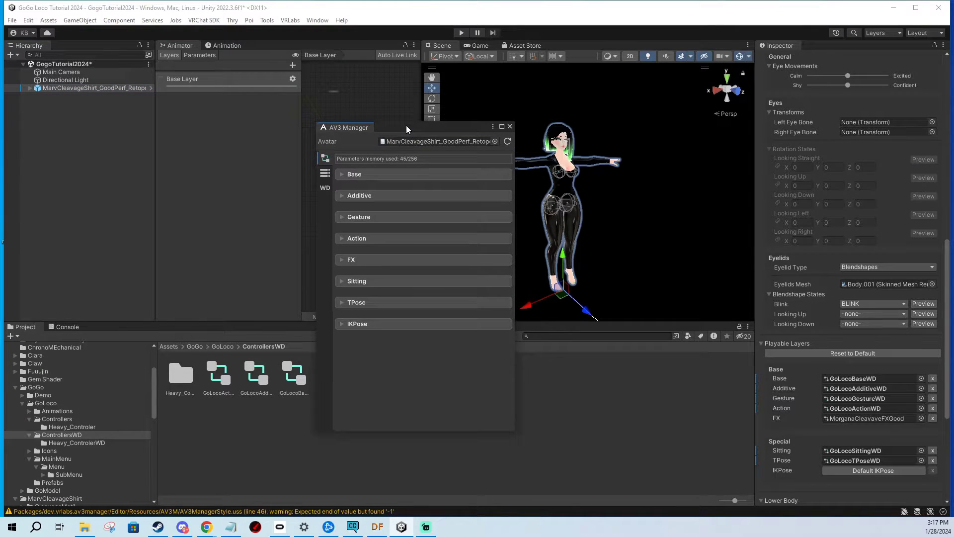
click(341, 260)
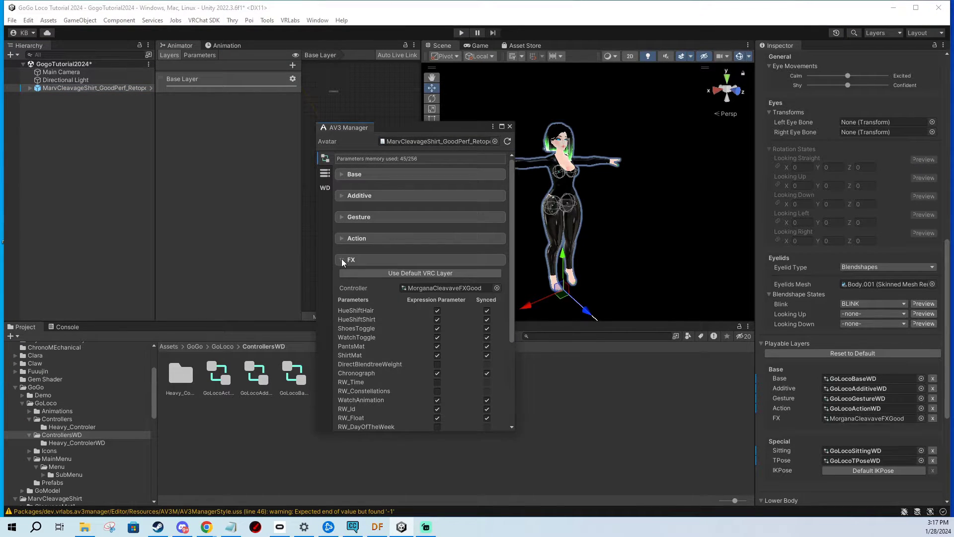
drag(407, 124, 437, 74)
Step: Merge GoLocoFXBeyondWD into the avatar's current FX controller through Add animator to merge
scroll(437, 228, down, 5)
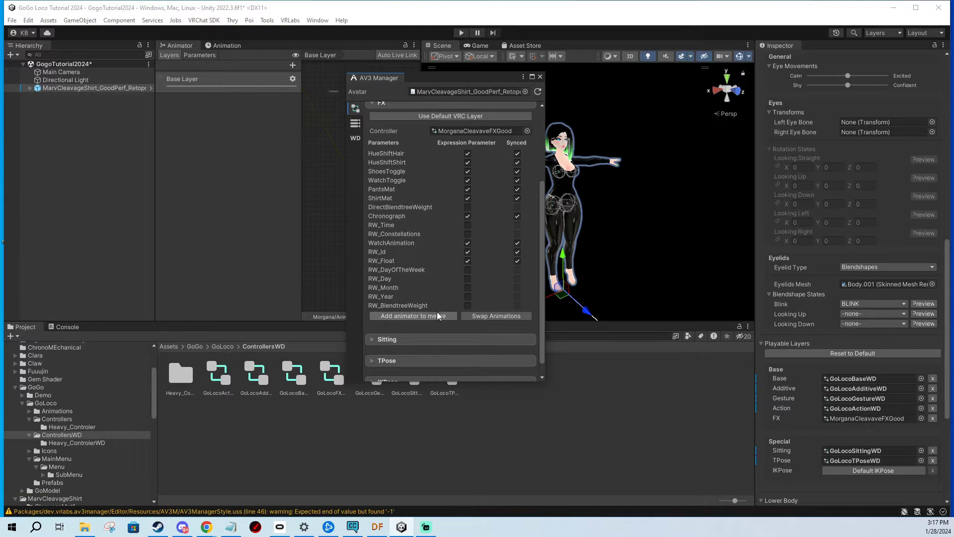
click(423, 316)
scroll(438, 278, down, 3)
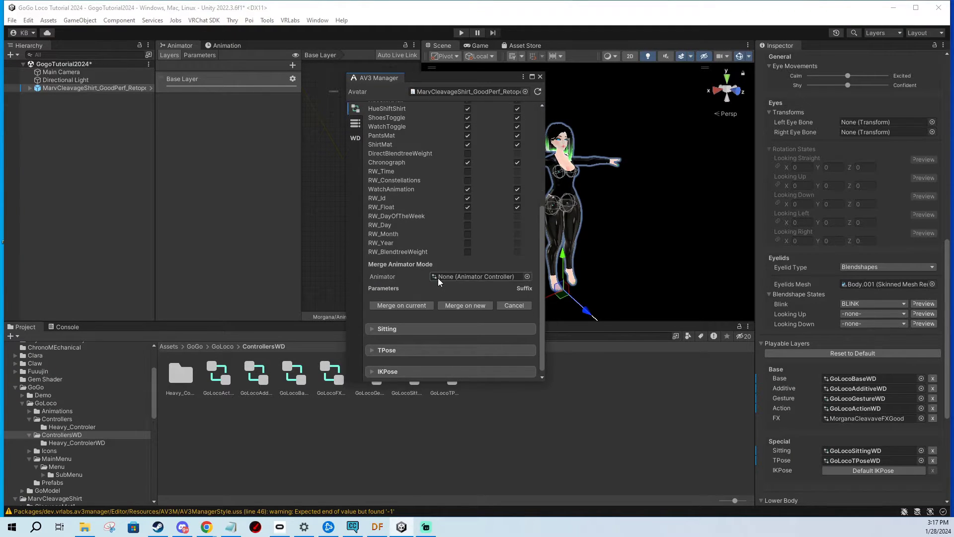
drag(464, 81, 492, 84)
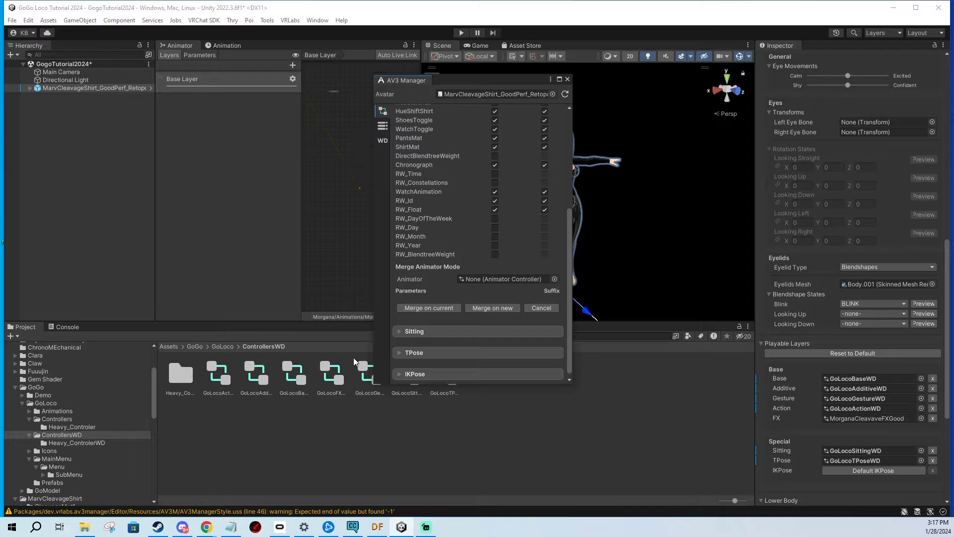
drag(331, 375, 488, 278)
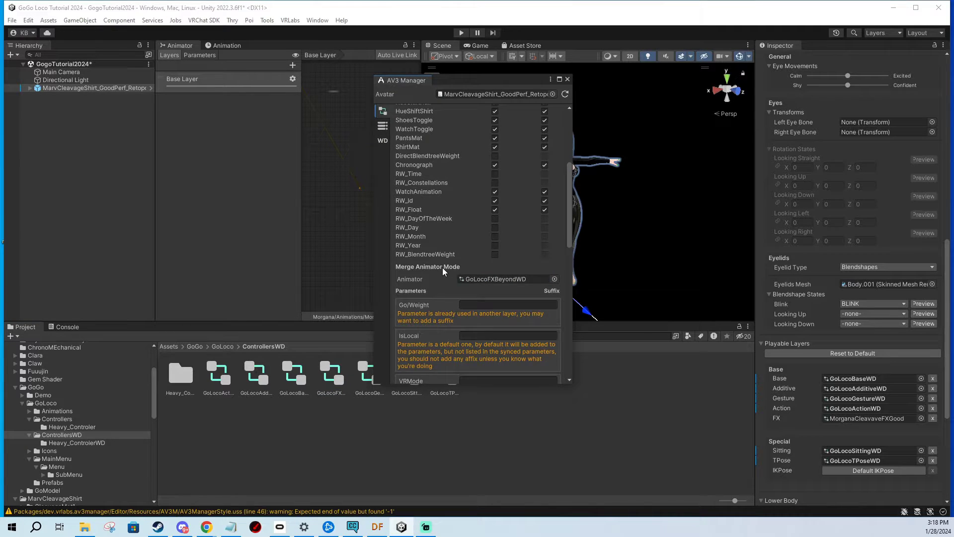
scroll(442, 267, down, 10)
scroll(444, 268, down, 3)
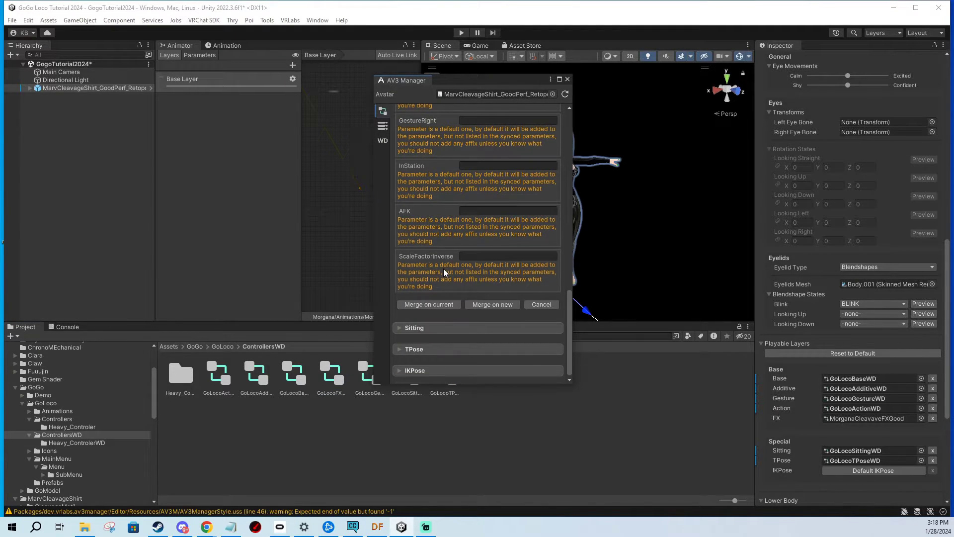
click(444, 304)
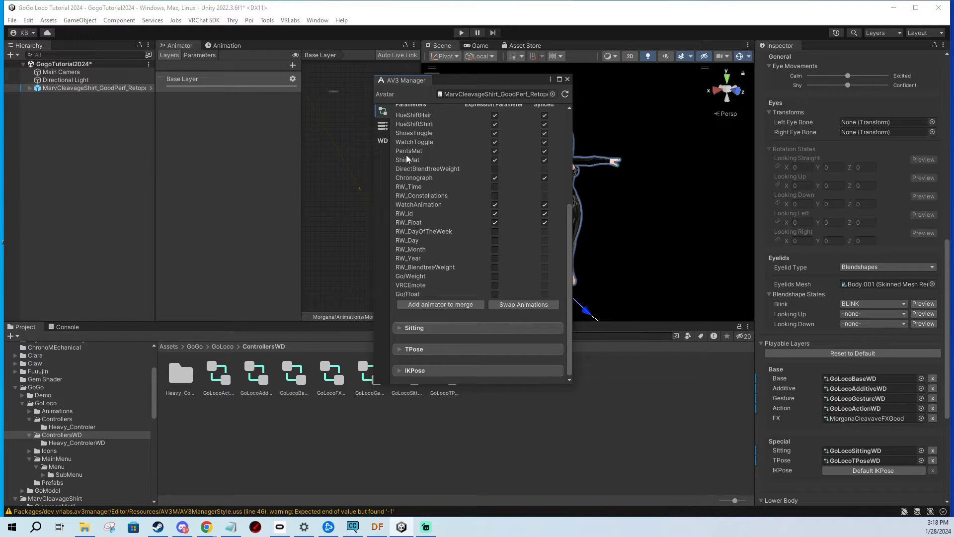
Step: Browse the Heavy_ControlerWD folders through Prefabs, SubMenu and Menu to the MainMenu folder
click(66, 444)
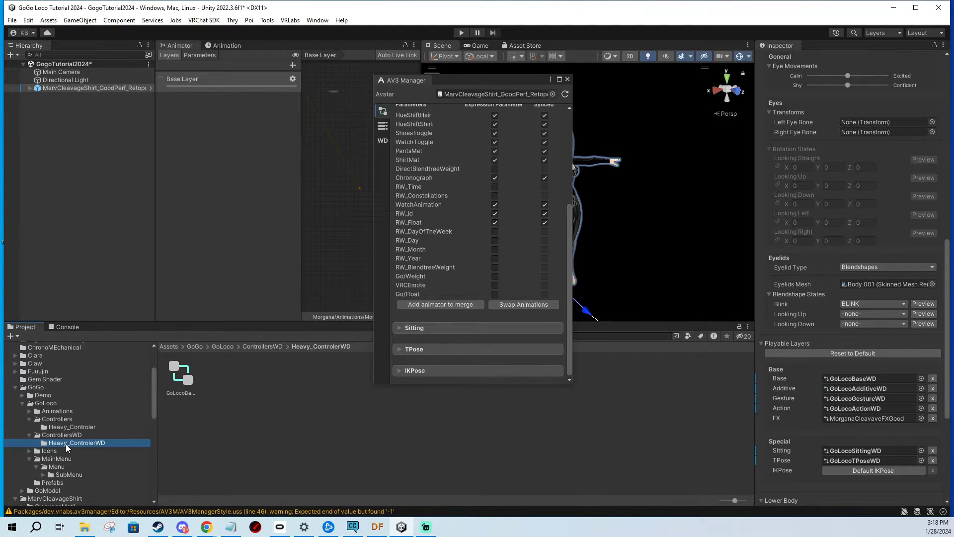
click(68, 474)
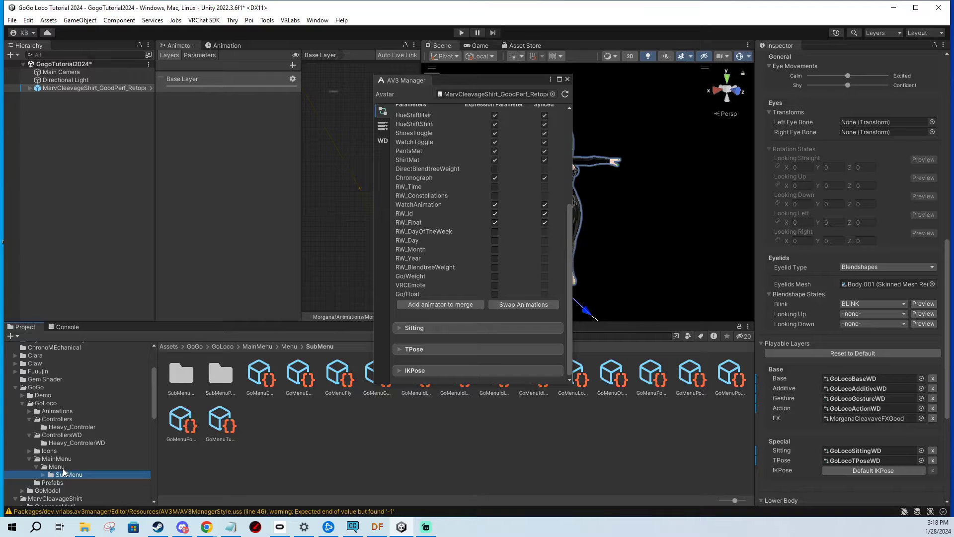
click(62, 467)
click(74, 443)
click(54, 483)
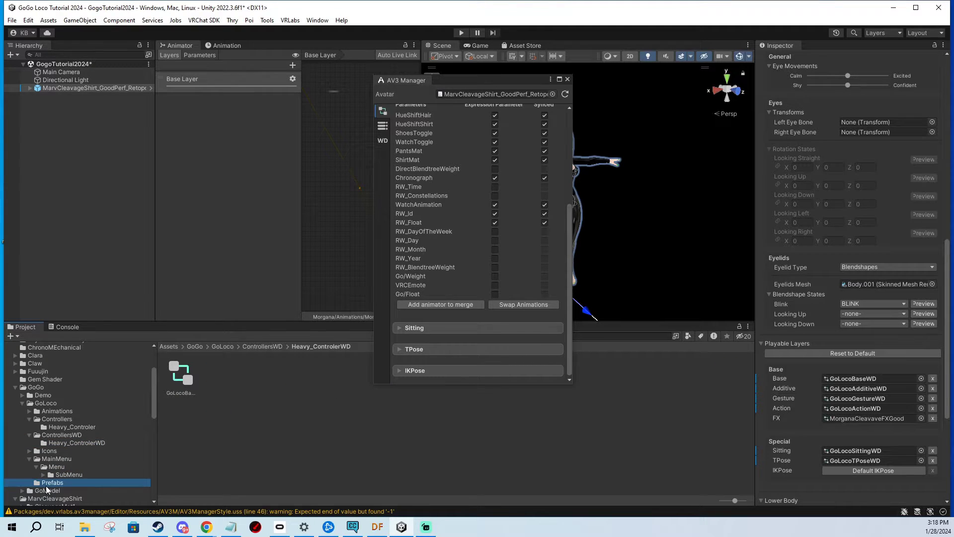
click(66, 474)
click(57, 468)
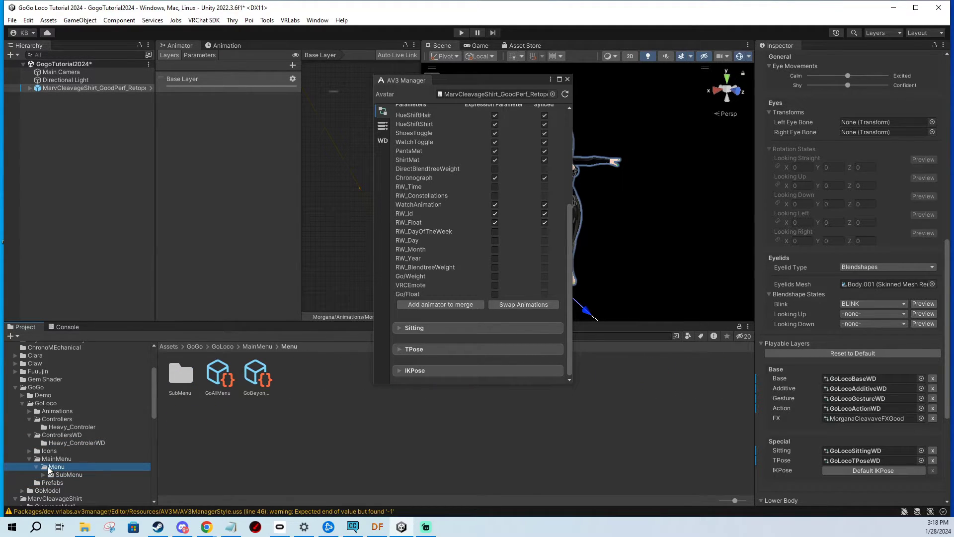
click(60, 460)
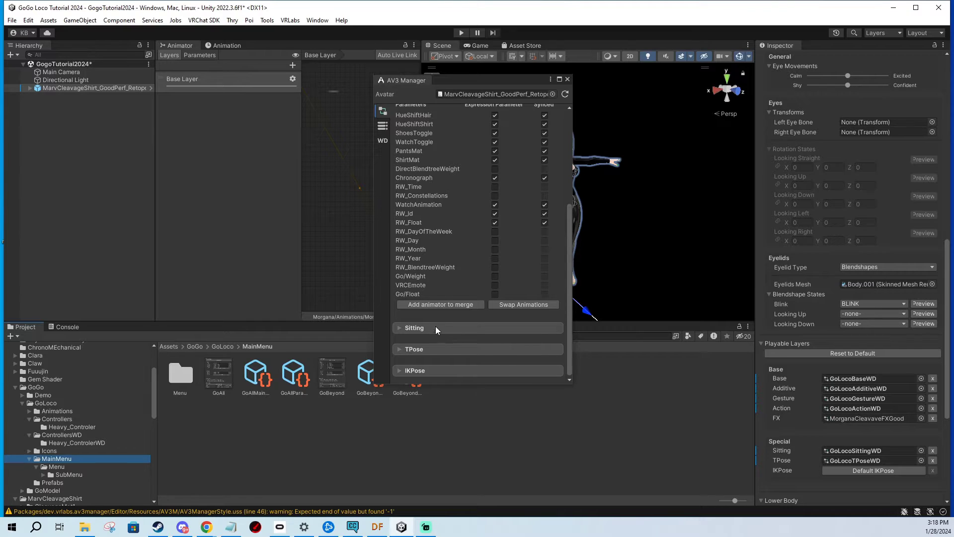
Step: Copy GoBeyondParameters into the avatar's expression parameters, then close the AV3 Manager
click(383, 125)
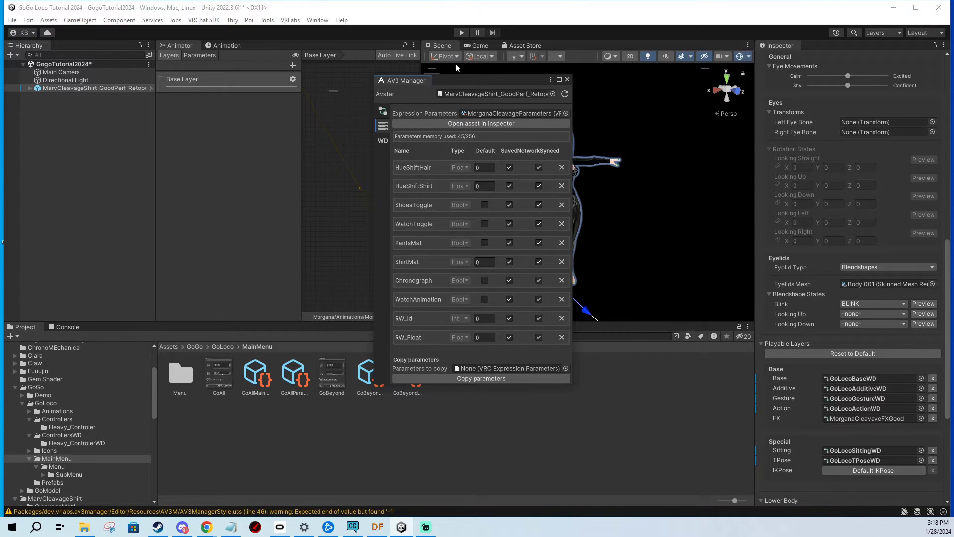
drag(471, 79, 523, 79)
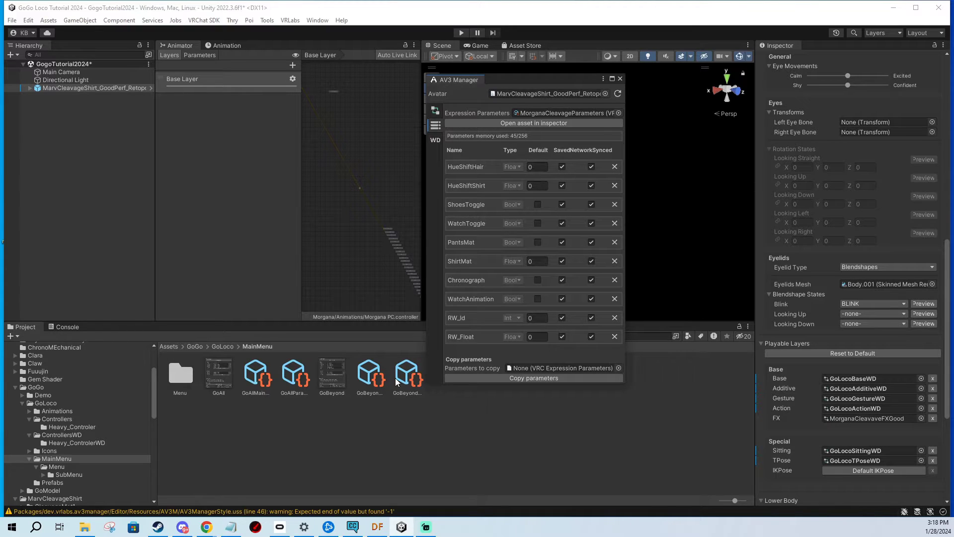
drag(406, 378, 531, 371)
scroll(494, 327, down, 2)
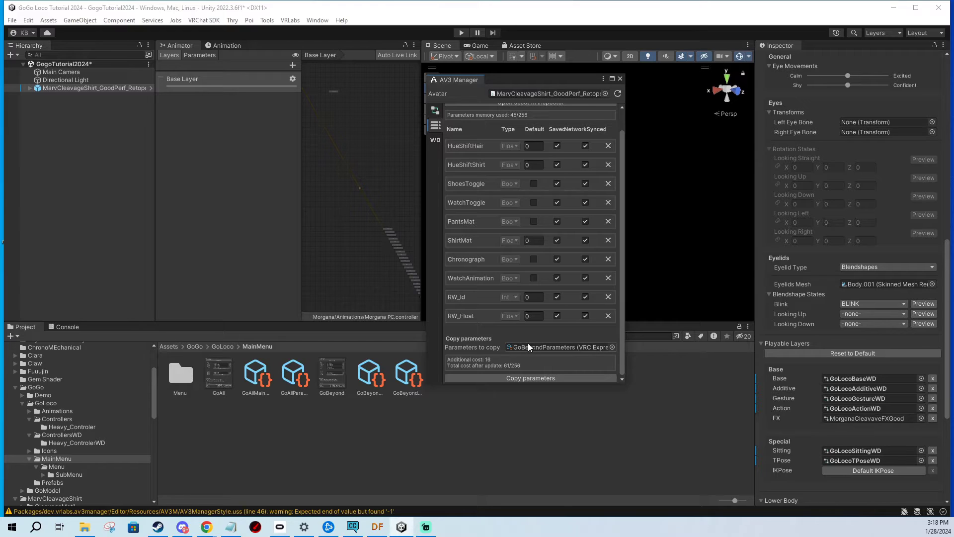
click(521, 378)
scroll(521, 374, down, 10)
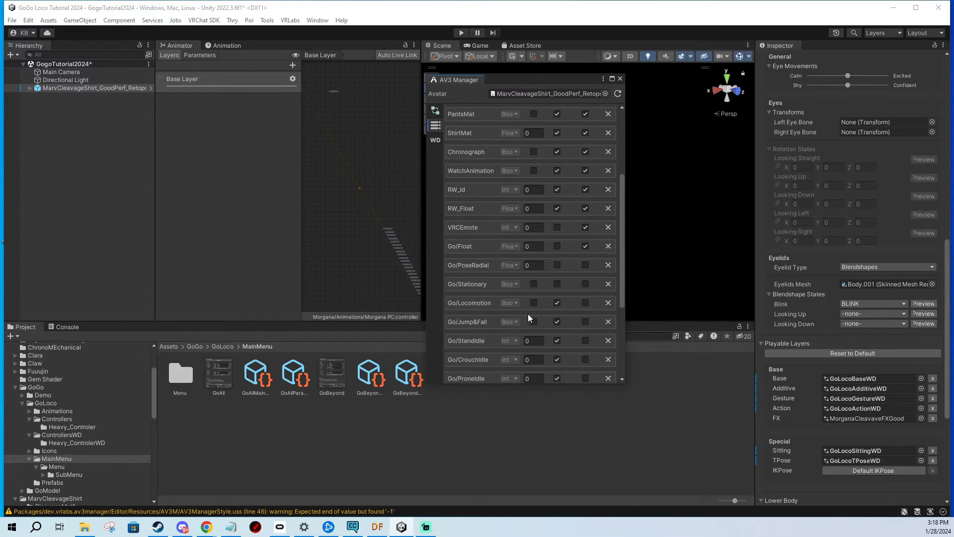
click(619, 79)
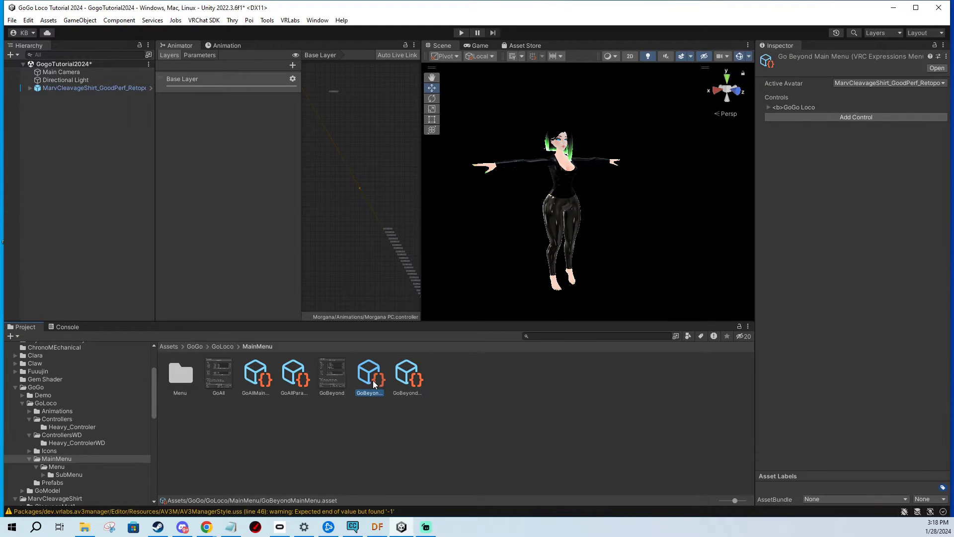
Step: Inspect the existing GoGo Loco control and the GoBeyondMenu asset it opens
click(768, 107)
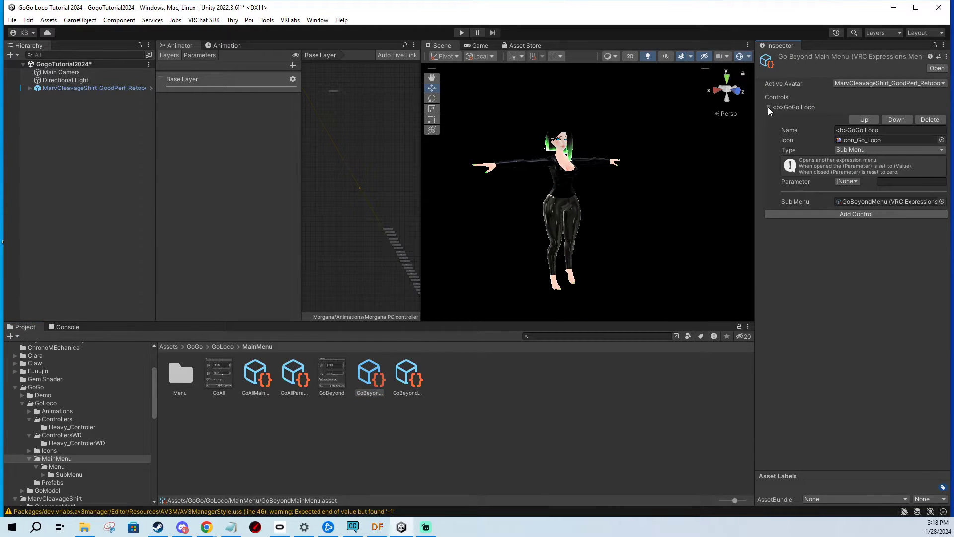
click(861, 197)
click(261, 379)
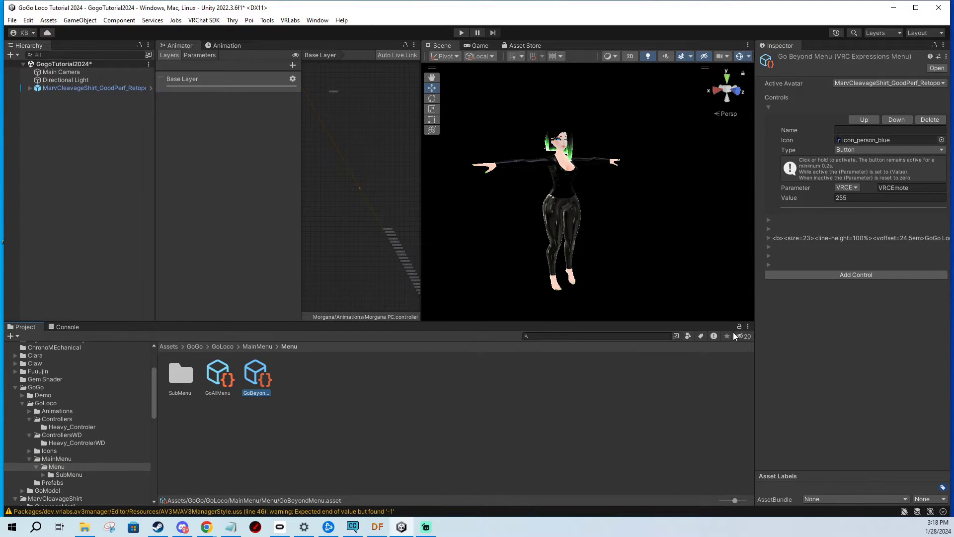
Step: Open the avatar's MorganaCleaveMenu expressions menu from its descriptor
click(73, 89)
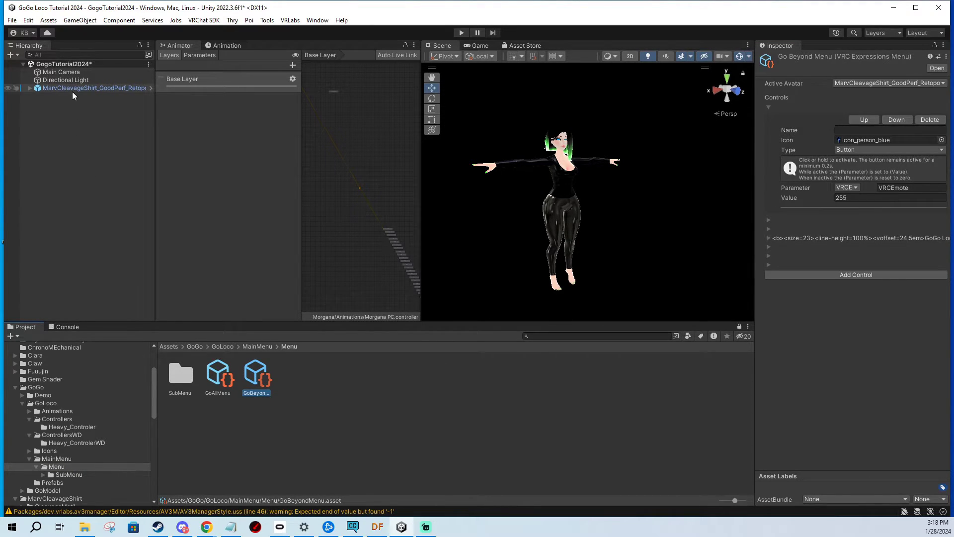
scroll(883, 258, down, 10)
scroll(884, 258, down, 6)
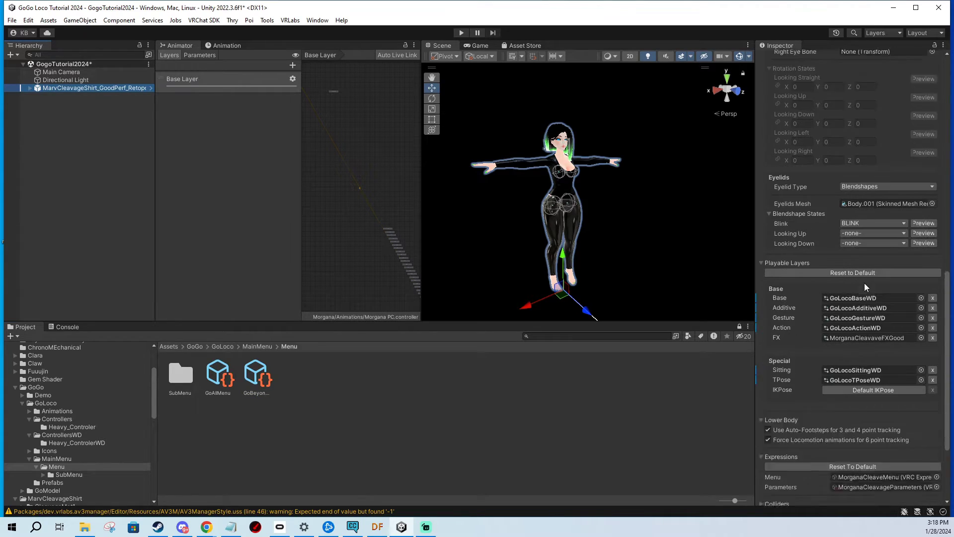
double_click(881, 422)
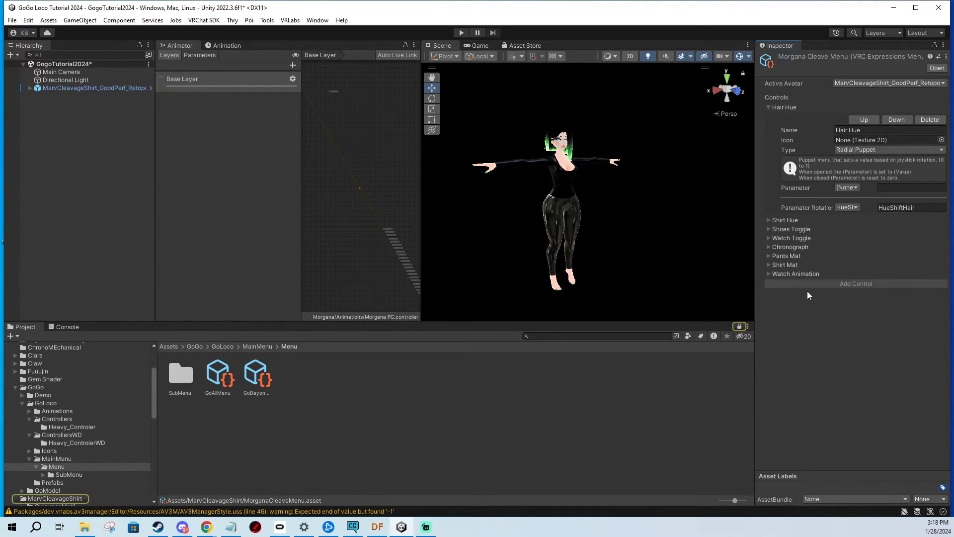
Step: Turn Shirt Hue into a Sub Menu control named 'Gogo Loco' opening GoBeyondMenu
click(767, 221)
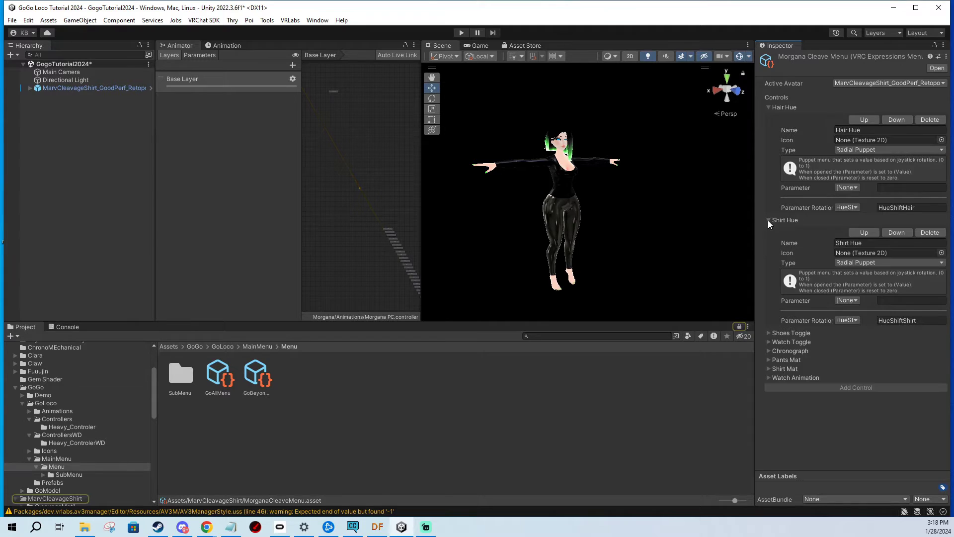
click(855, 243)
key(BackSpace)
click(857, 263)
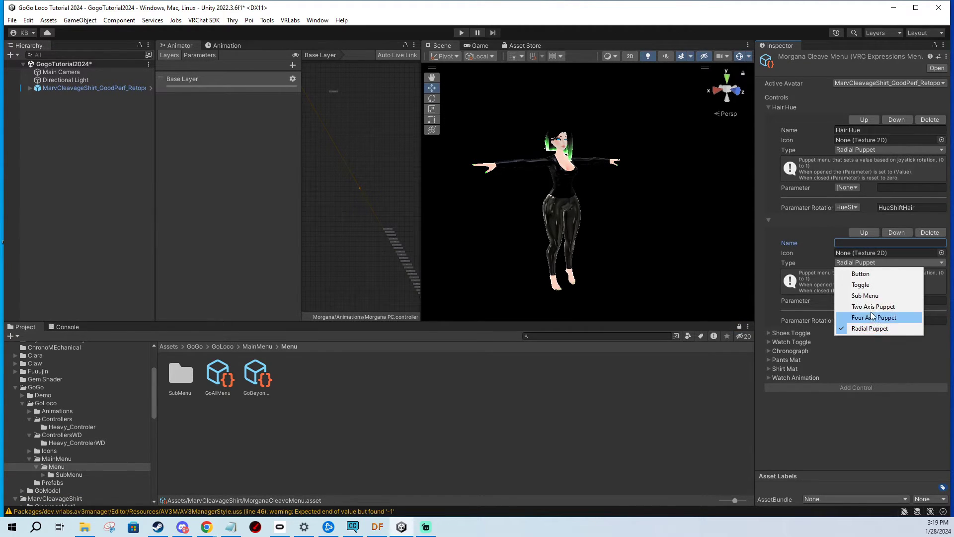
click(864, 295)
click(856, 243)
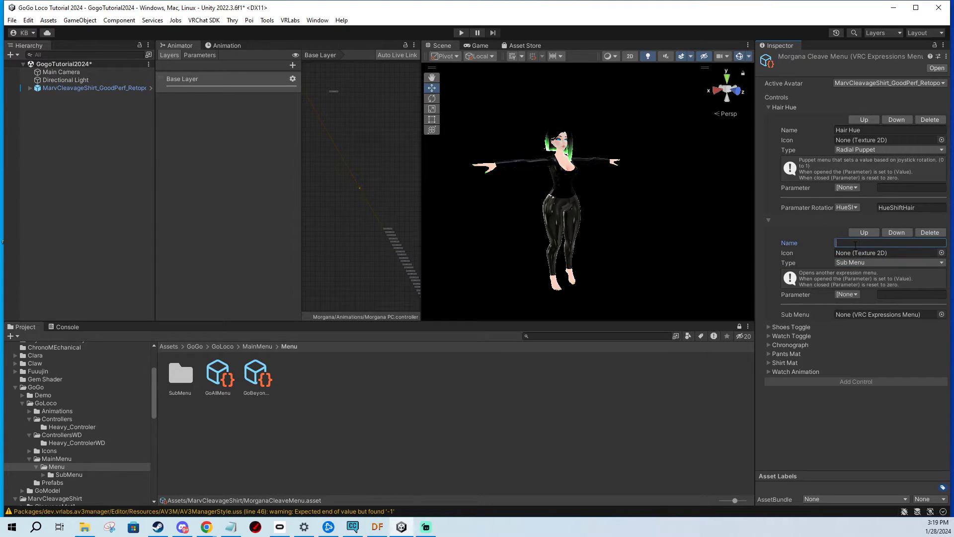
text(Gogo Loco)
drag(262, 375, 860, 312)
double_click(860, 312)
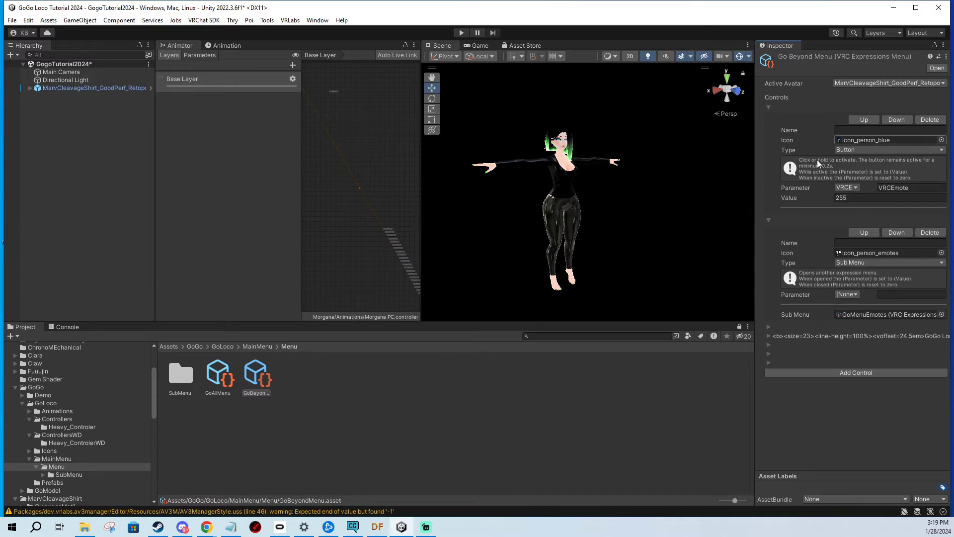
Step: Add the Beyond Prefab from the GoLoco Prefabs folder under the avatar
click(77, 91)
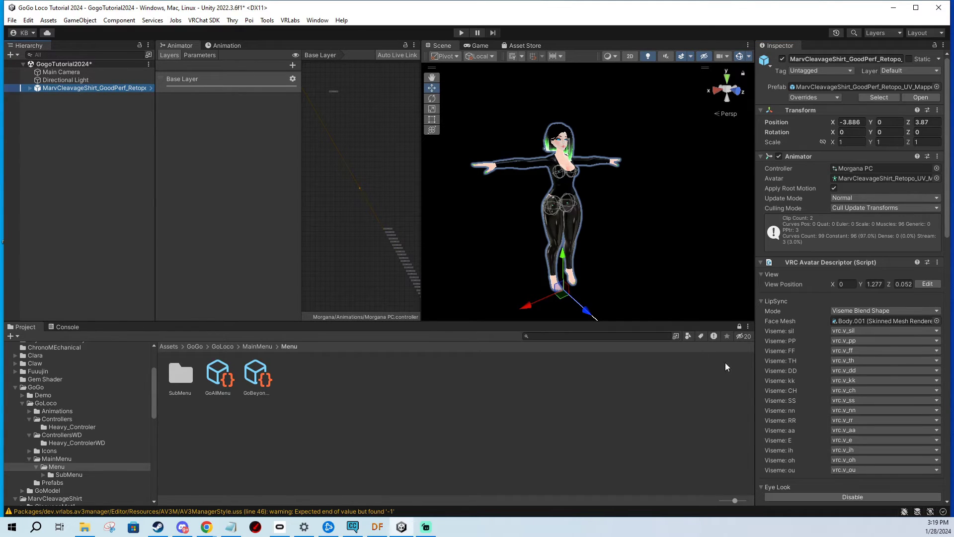
scroll(884, 320, down, 10)
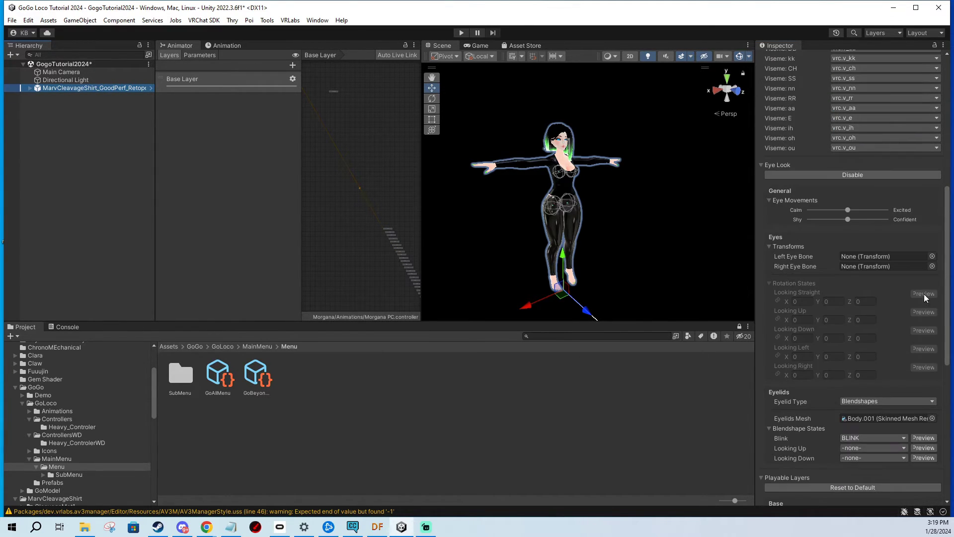
scroll(946, 270, down, 8)
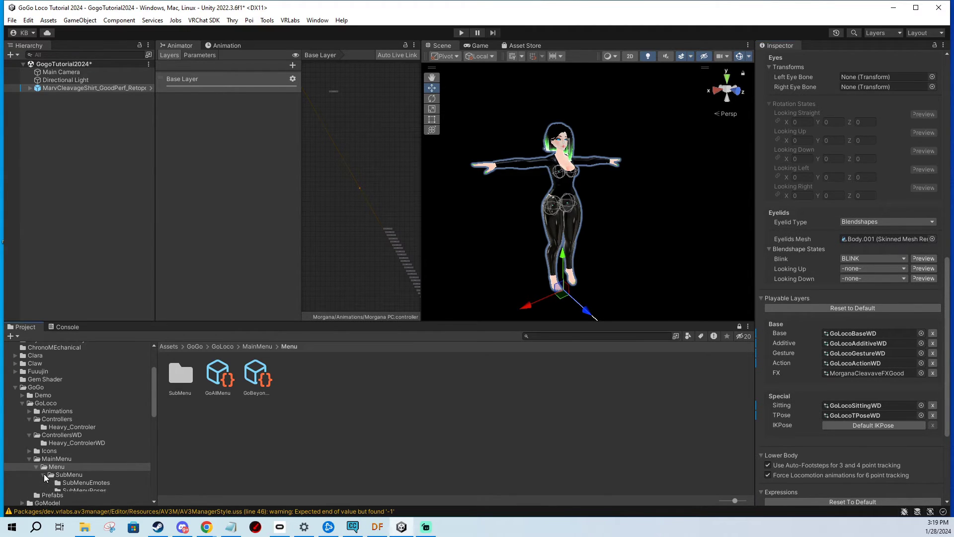
click(51, 482)
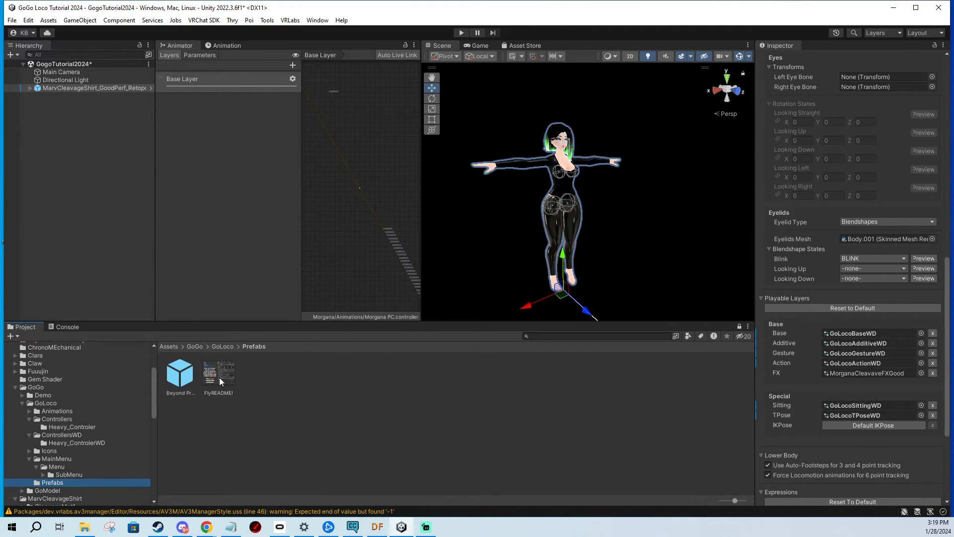
click(30, 88)
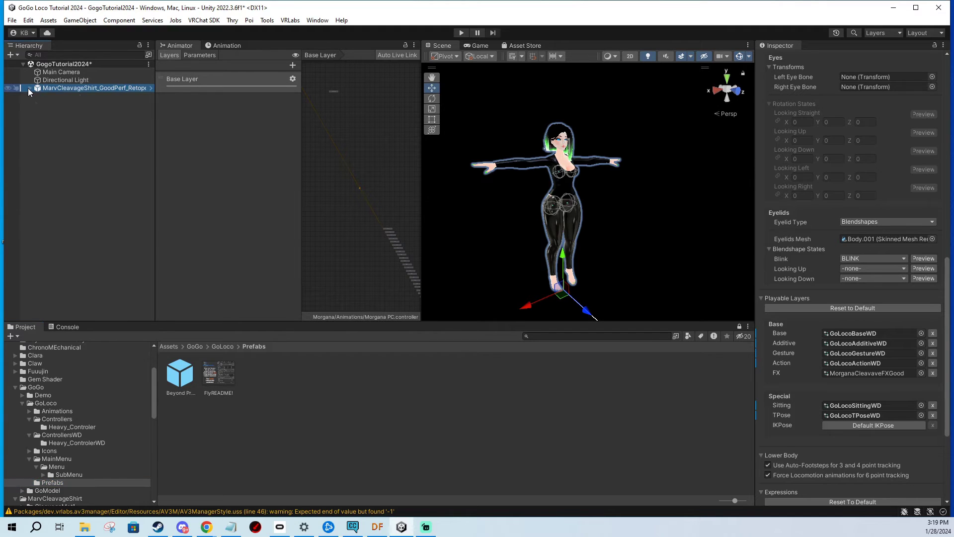
drag(179, 374, 93, 87)
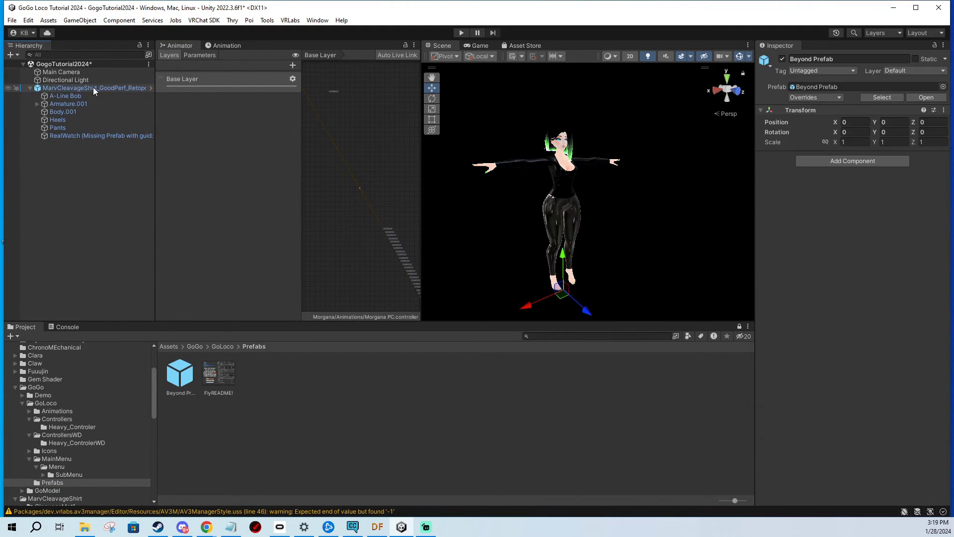
Step: Set the Armature Head bone as the source of the Fly > Rotation constraint
click(36, 143)
click(44, 152)
click(54, 159)
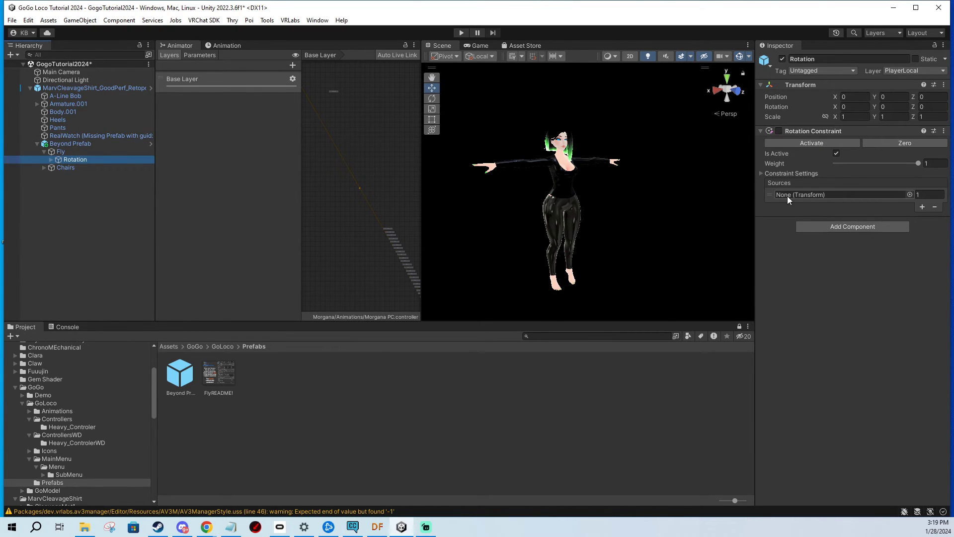
click(37, 104)
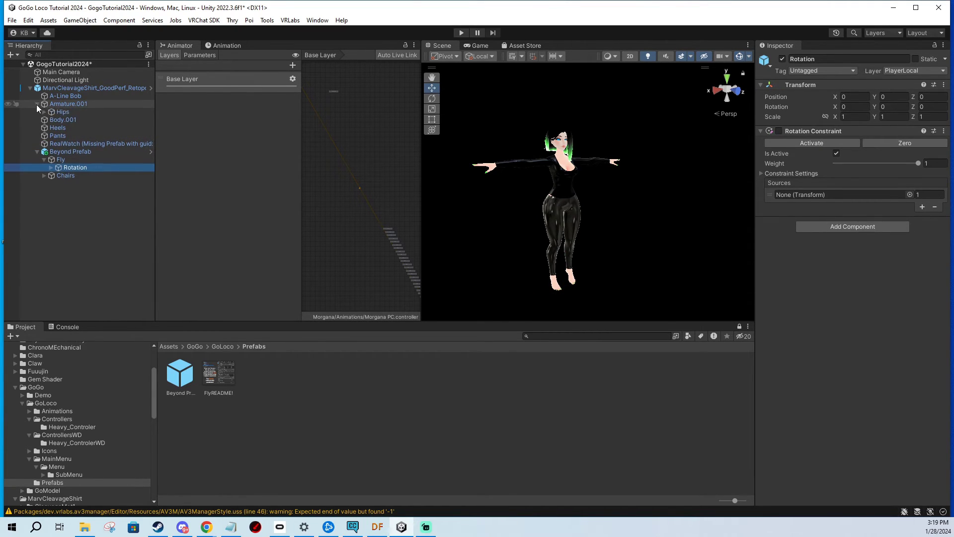
click(46, 111)
click(43, 111)
click(51, 168)
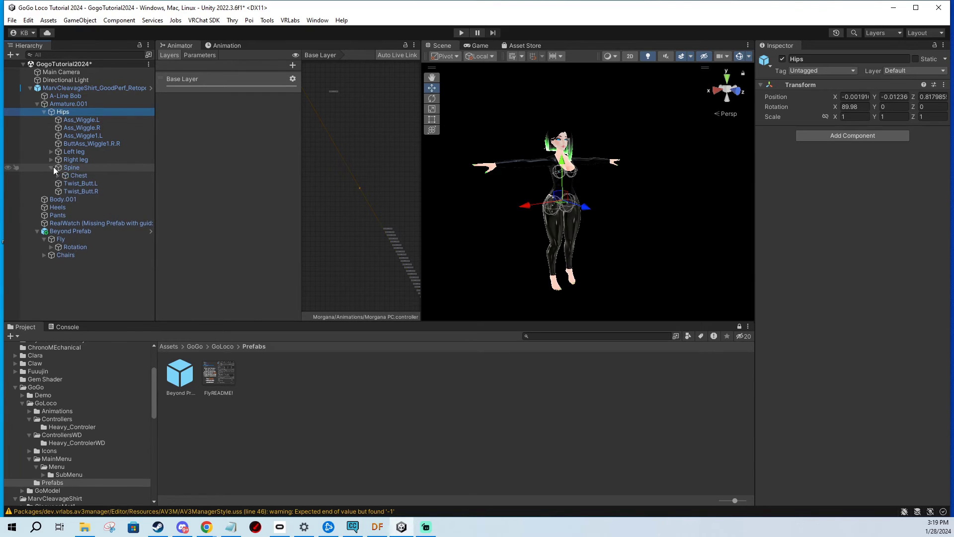
click(58, 175)
click(65, 208)
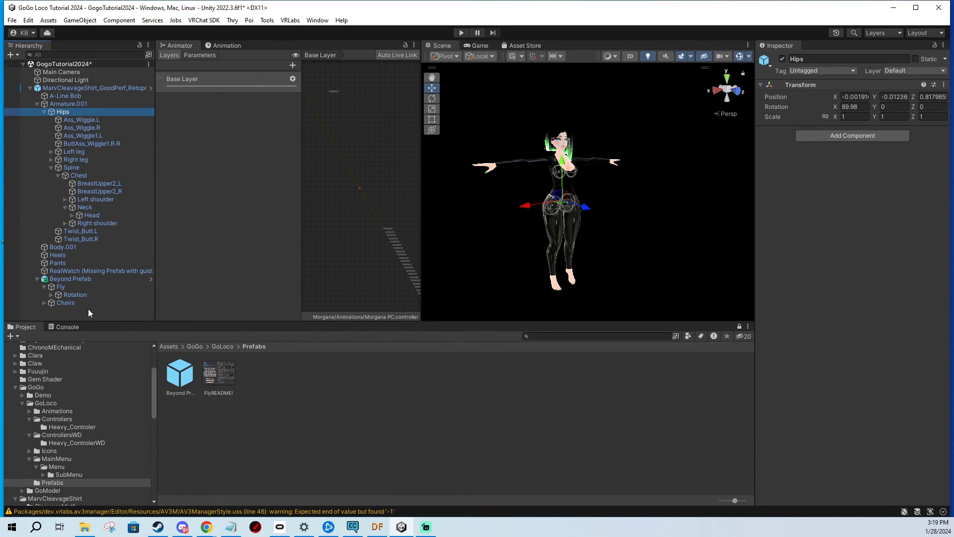
click(73, 296)
drag(88, 216, 818, 193)
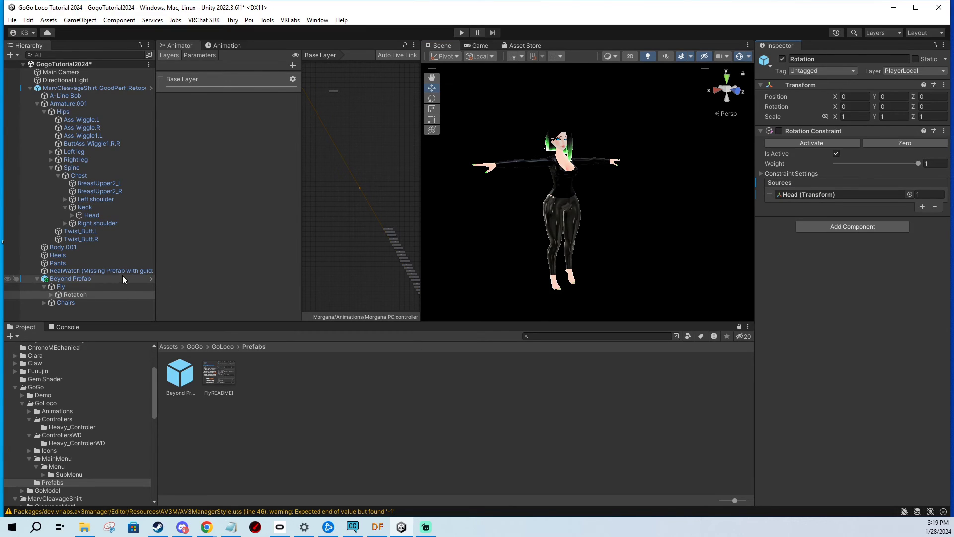
Step: Browse GoLoco's Controllers and ControllersWD folders, then open the MainMenu folder
click(48, 394)
click(46, 403)
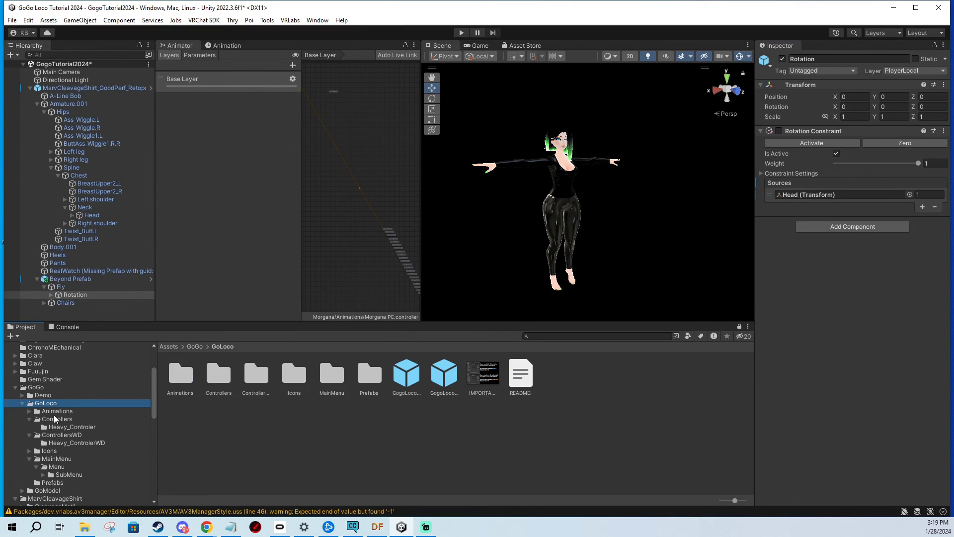
click(56, 418)
click(93, 436)
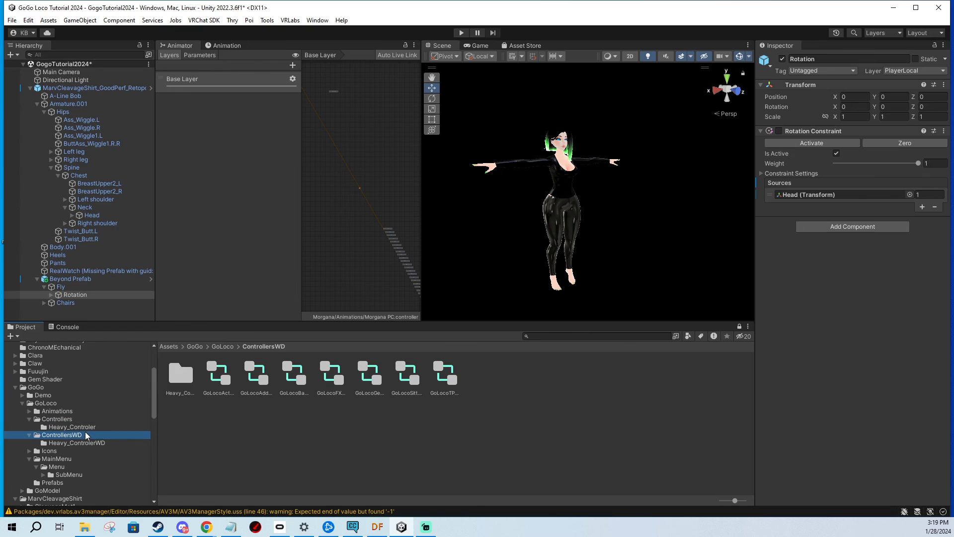
click(84, 427)
click(81, 442)
click(77, 434)
click(63, 458)
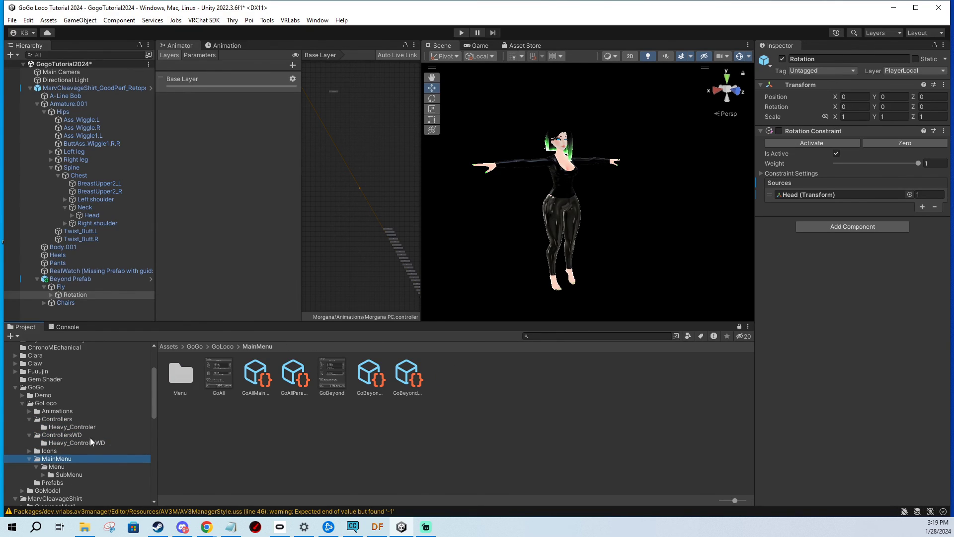